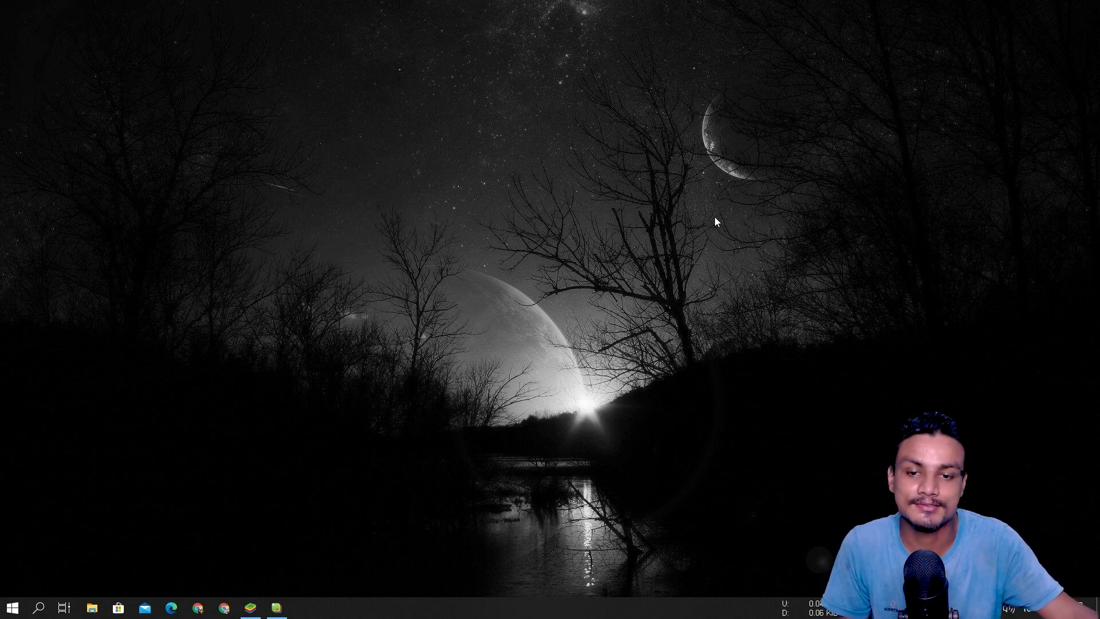
- Bring up the BlueStacks window
{"action": "left_click", "coordinate": [249, 607]}
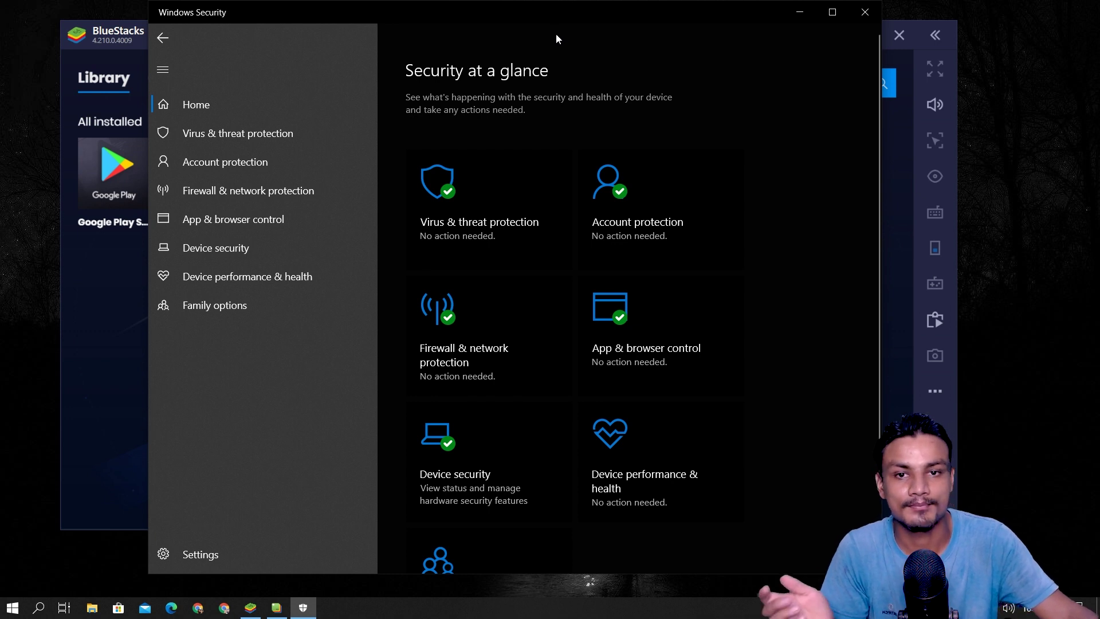
- In Windows Security's virus and threat protection, examine the action options and details of the NoxPlayer_BundleInstaller threat
{"action": "left_click", "coordinate": [476, 215]}
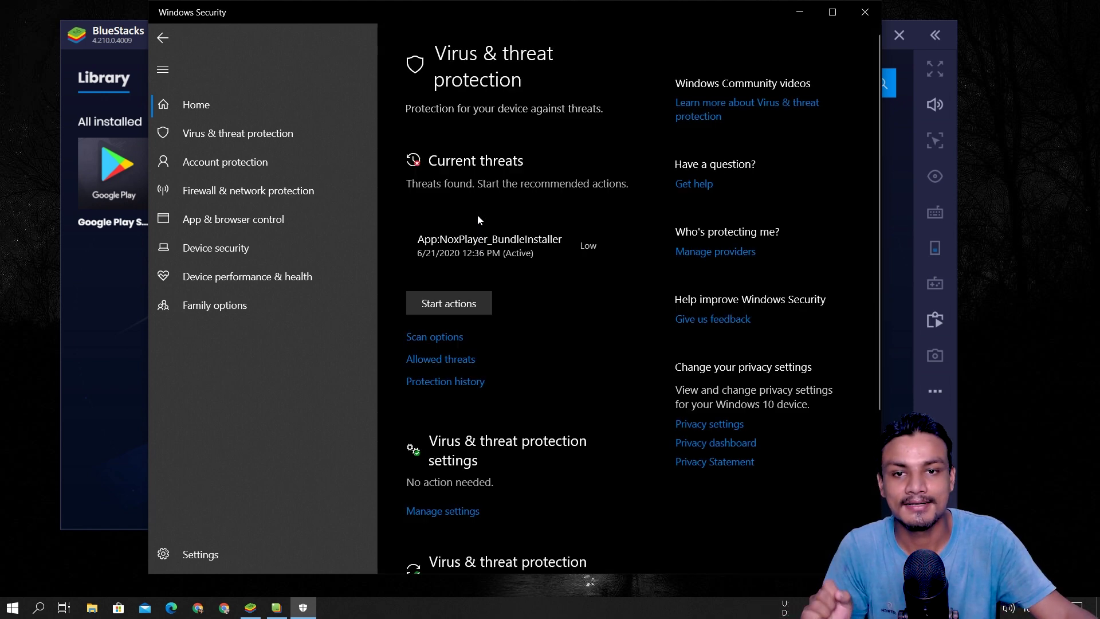
{"action": "left_click", "coordinate": [605, 253]}
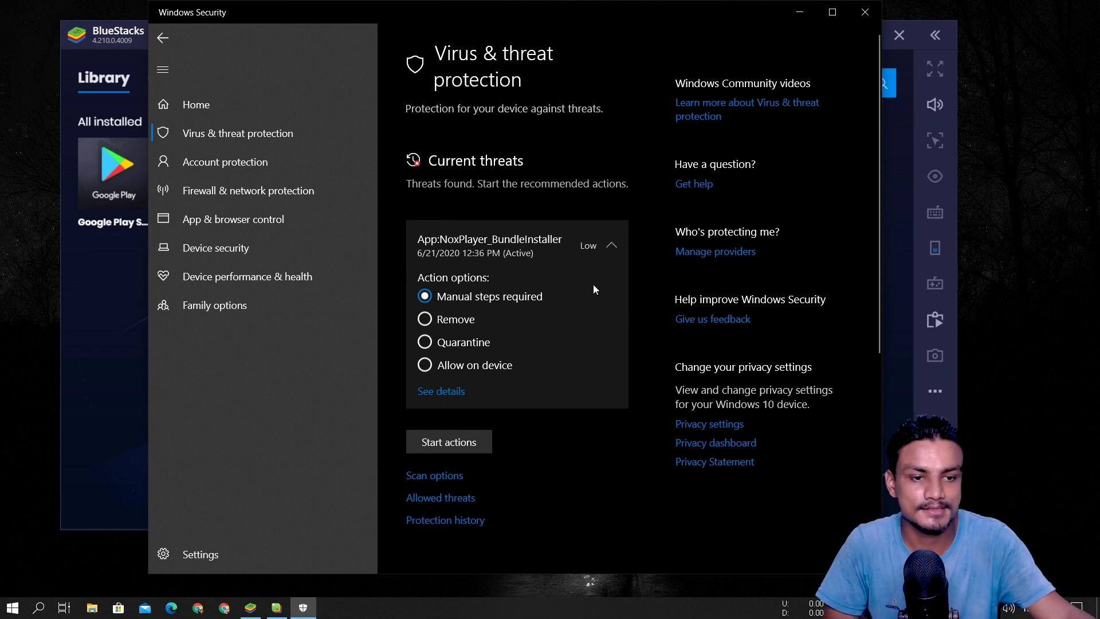
{"action": "left_click", "coordinate": [1048, 608]}
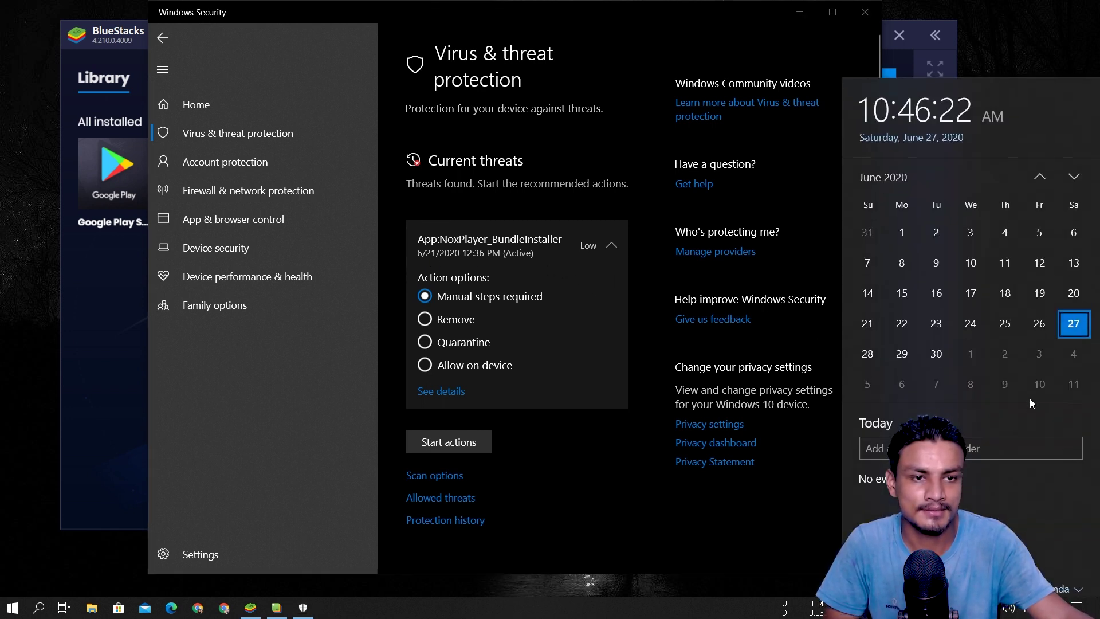
{"action": "left_click", "coordinate": [571, 596]}
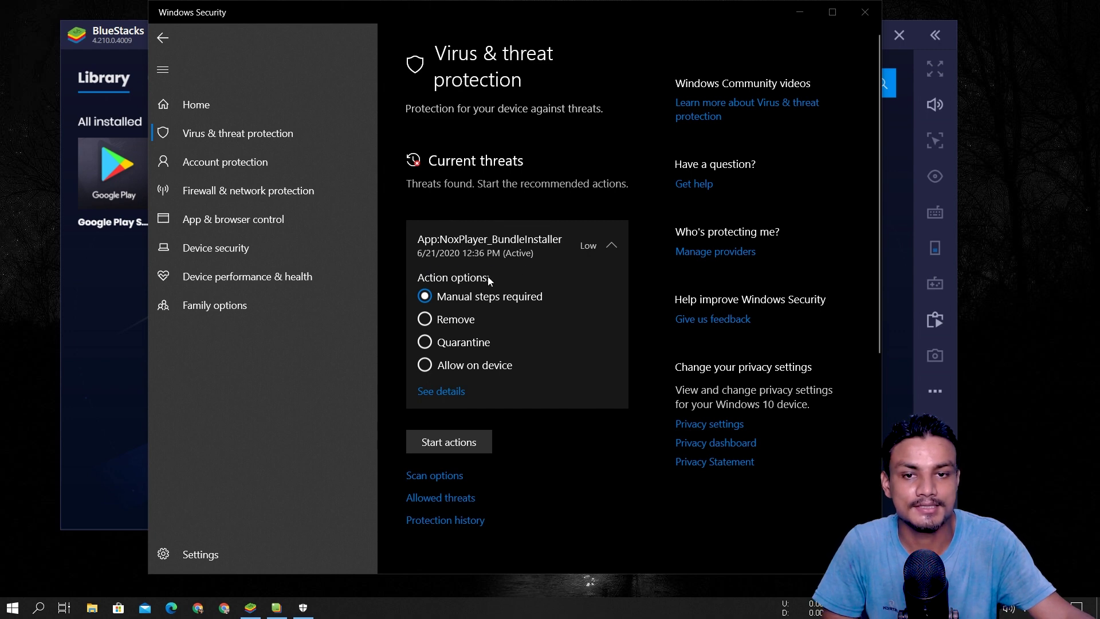
{"action": "left_click", "coordinate": [452, 392]}
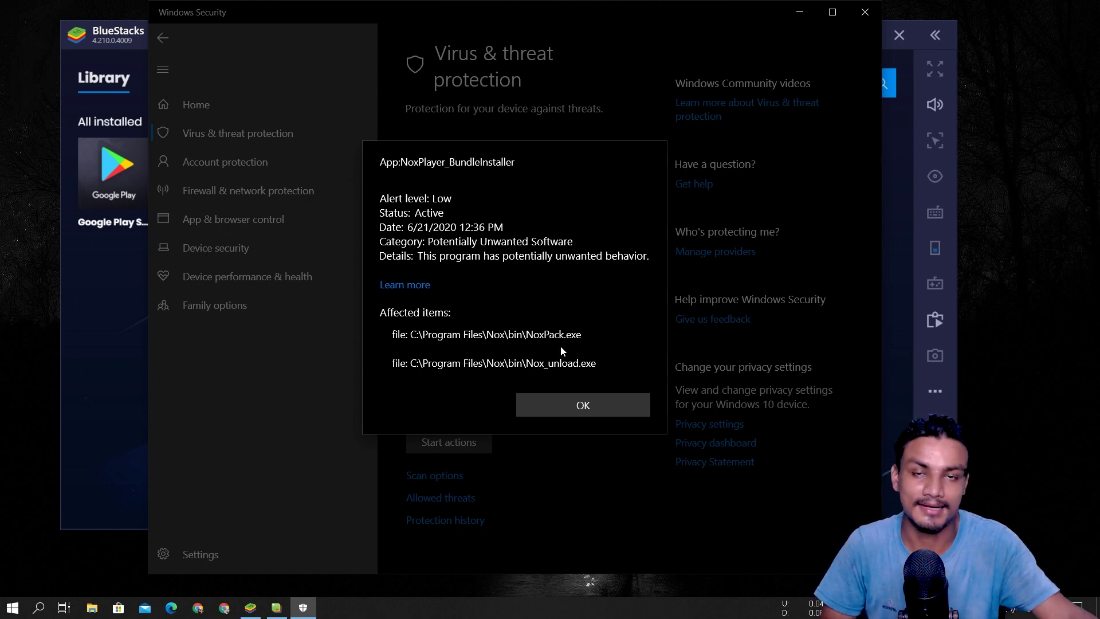
{"action": "left_click", "coordinate": [581, 403]}
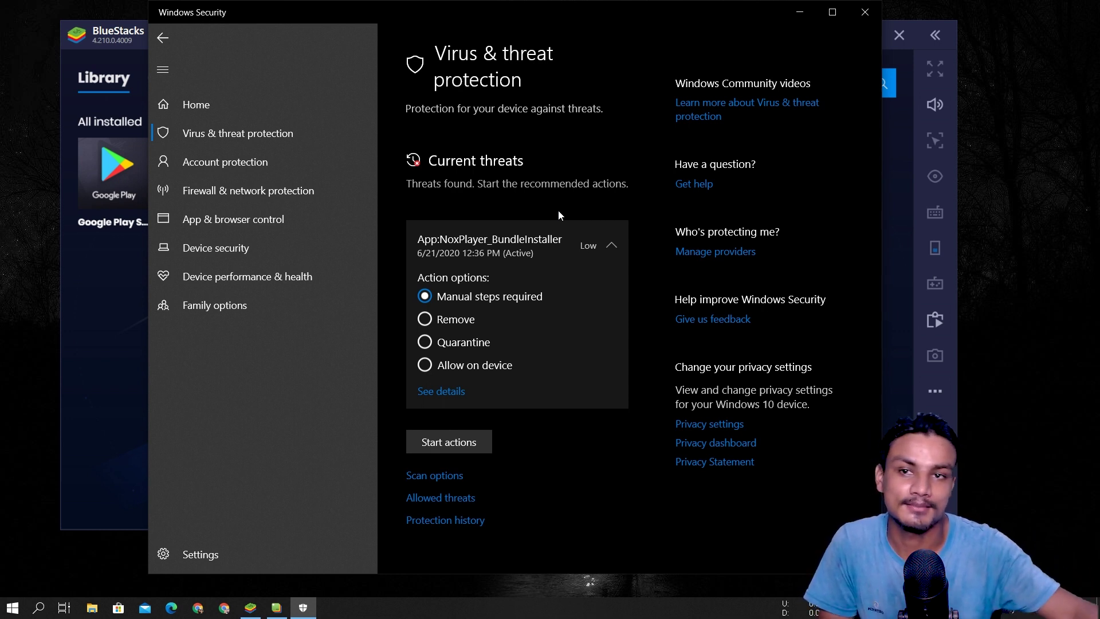
- Return to the Windows Security home overview, look it over and close the Windows Security window
{"action": "left_click_drag", "start_coordinate": [511, 23], "coordinate": [411, 50]}
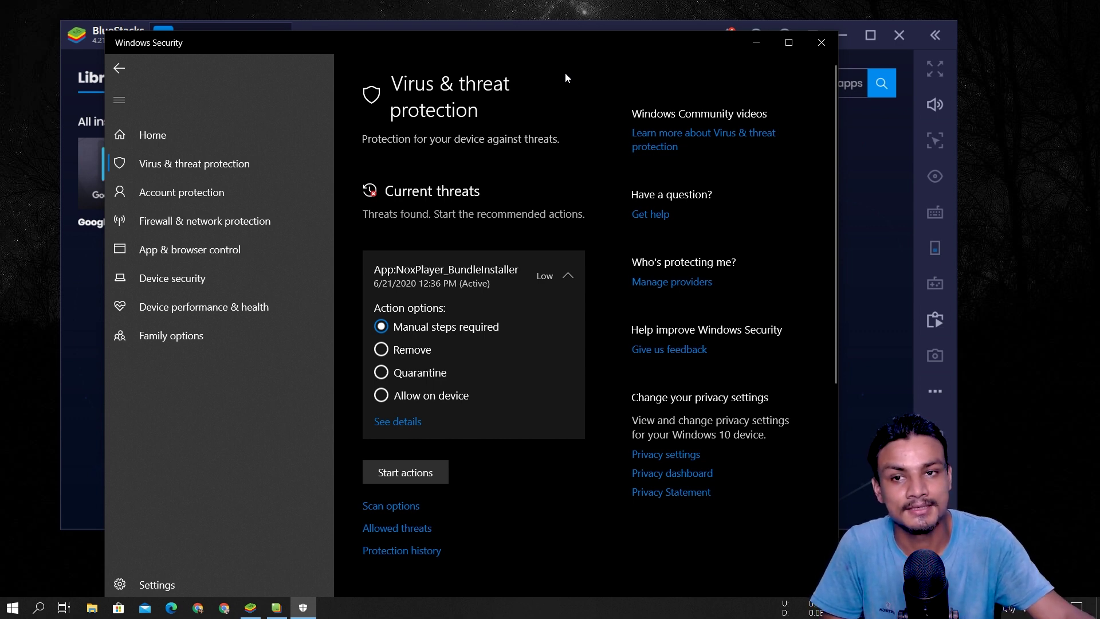
{"action": "left_click", "coordinate": [125, 70]}
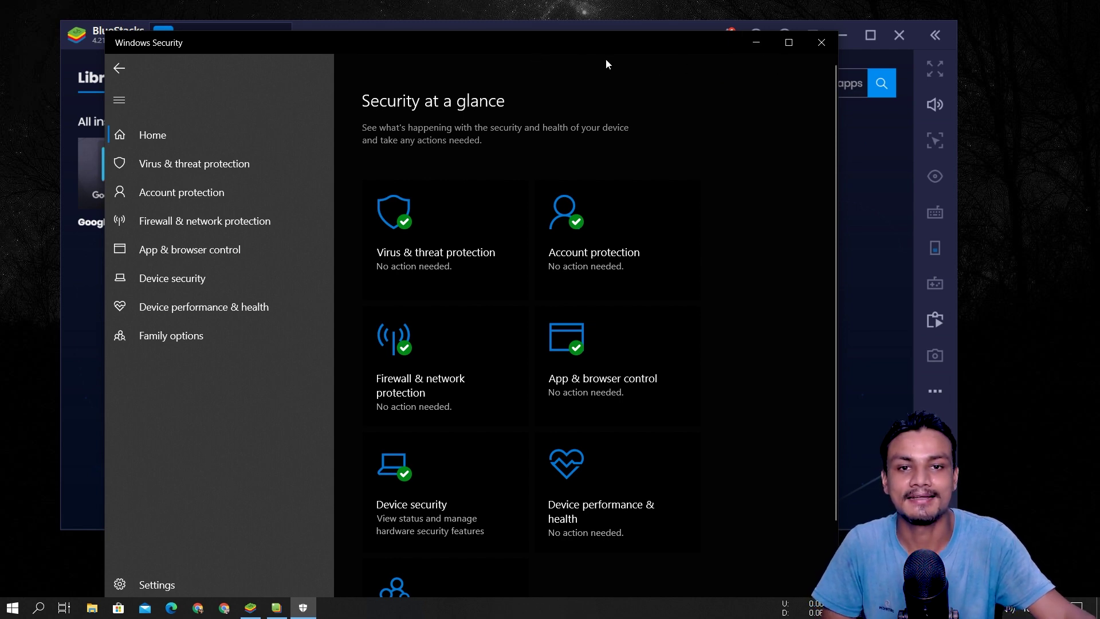
{"action": "left_click", "coordinate": [750, 44]}
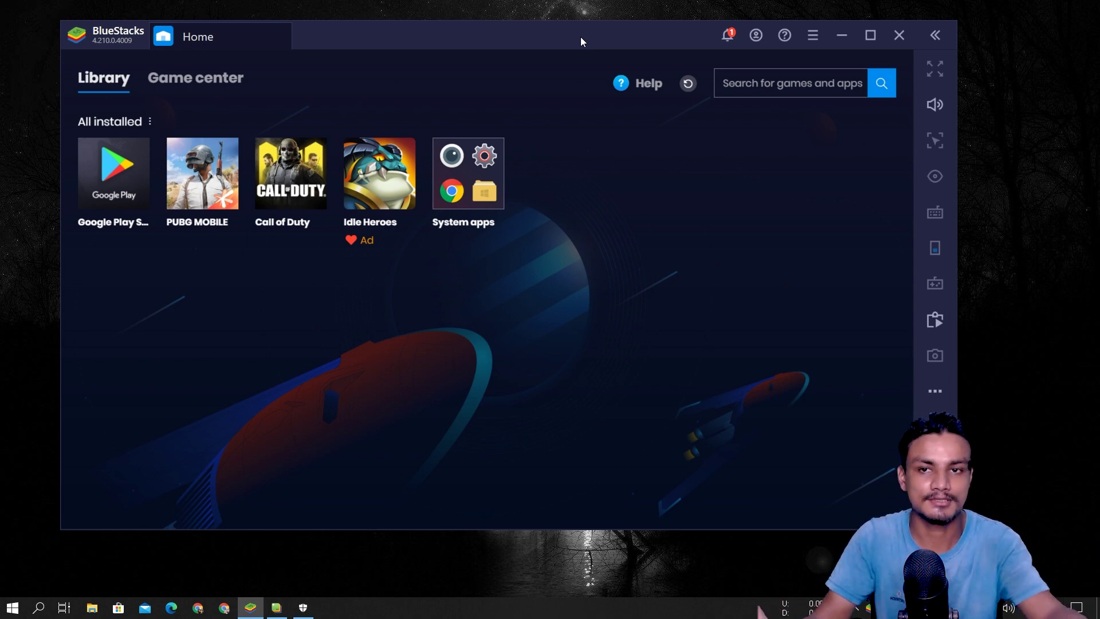
{"action": "left_click", "coordinate": [303, 607]}
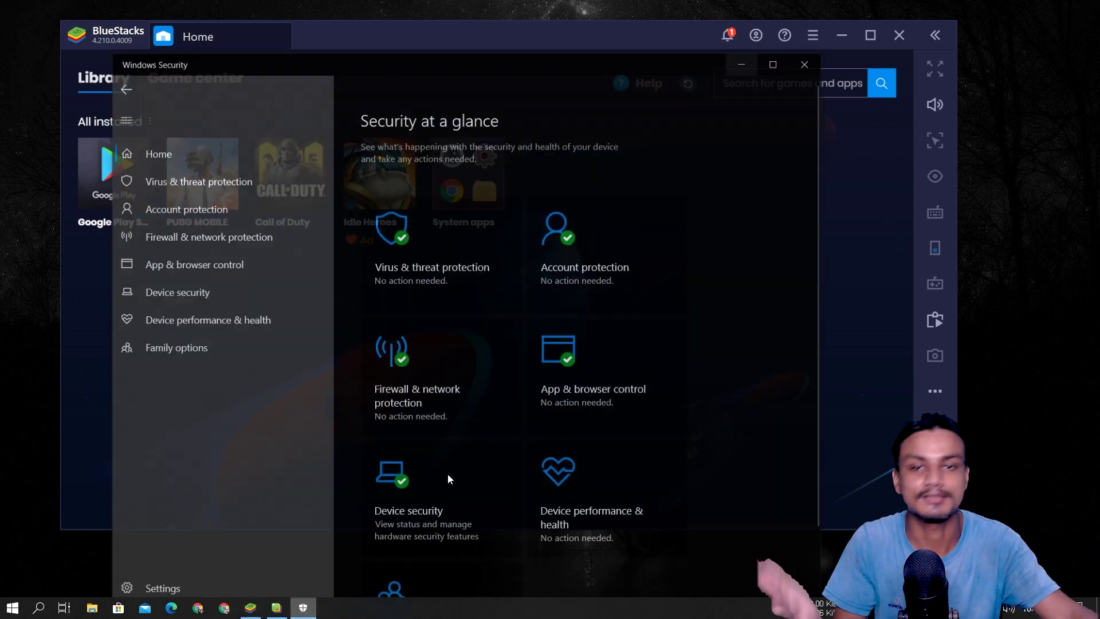
{"action": "scroll", "coordinate": [448, 280], "scroll_direction": "down", "scroll_amount": 2}
{"action": "scroll", "coordinate": [448, 279], "scroll_direction": "up", "scroll_amount": 2}
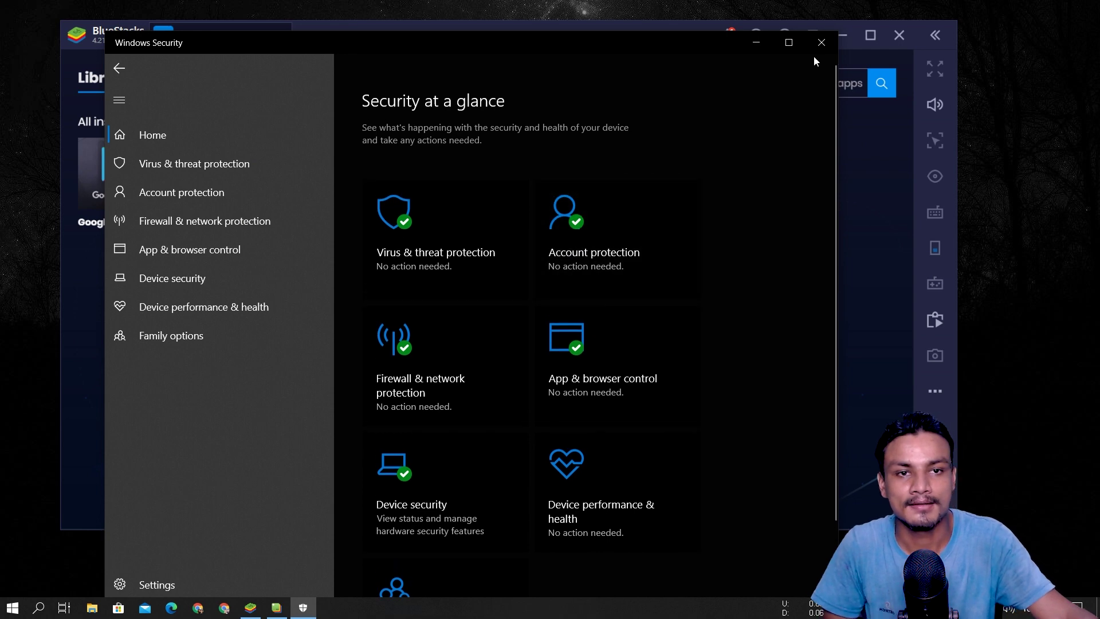
{"action": "left_click", "coordinate": [821, 42]}
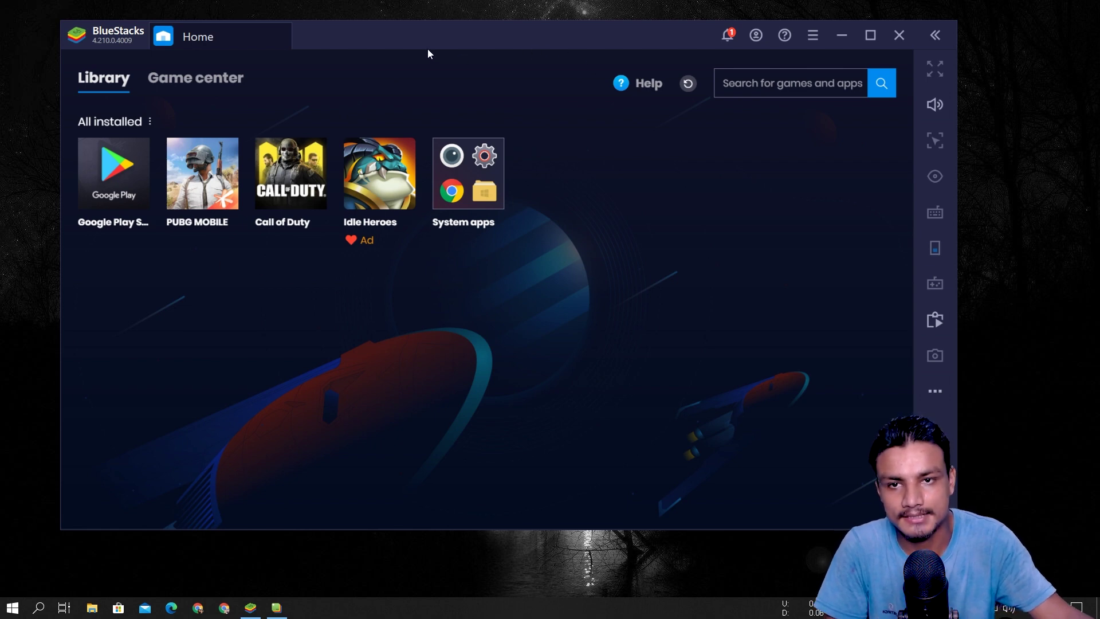
- Browse the BlueStacks Game center, comparing it with the Library, and return to the Library
{"action": "left_click", "coordinate": [196, 80]}
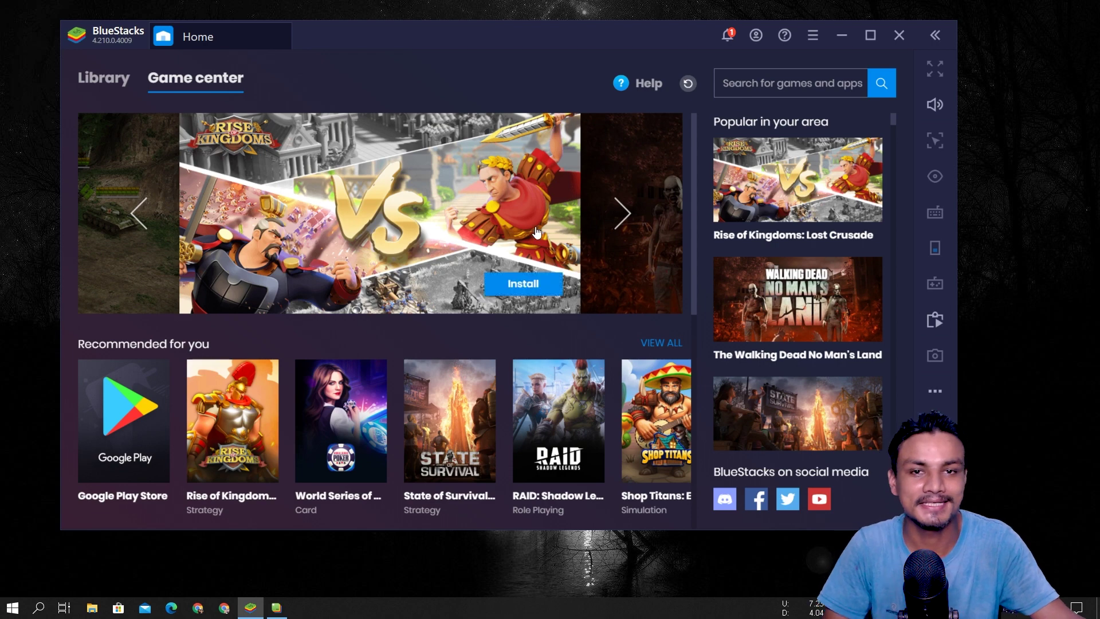
{"action": "left_click", "coordinate": [109, 79]}
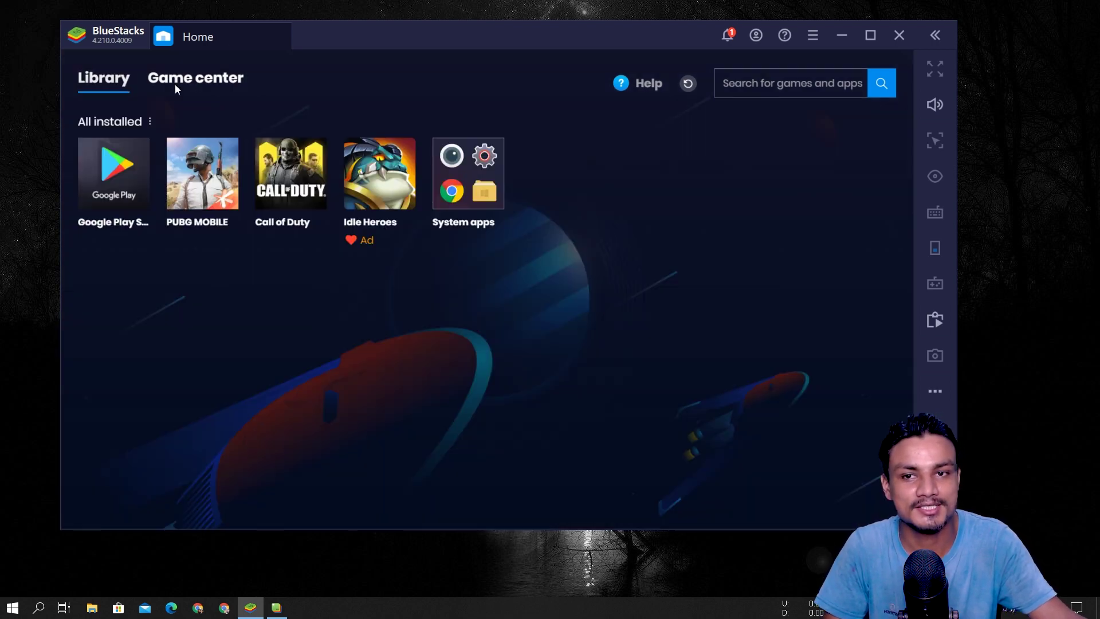
{"action": "left_click", "coordinate": [175, 83]}
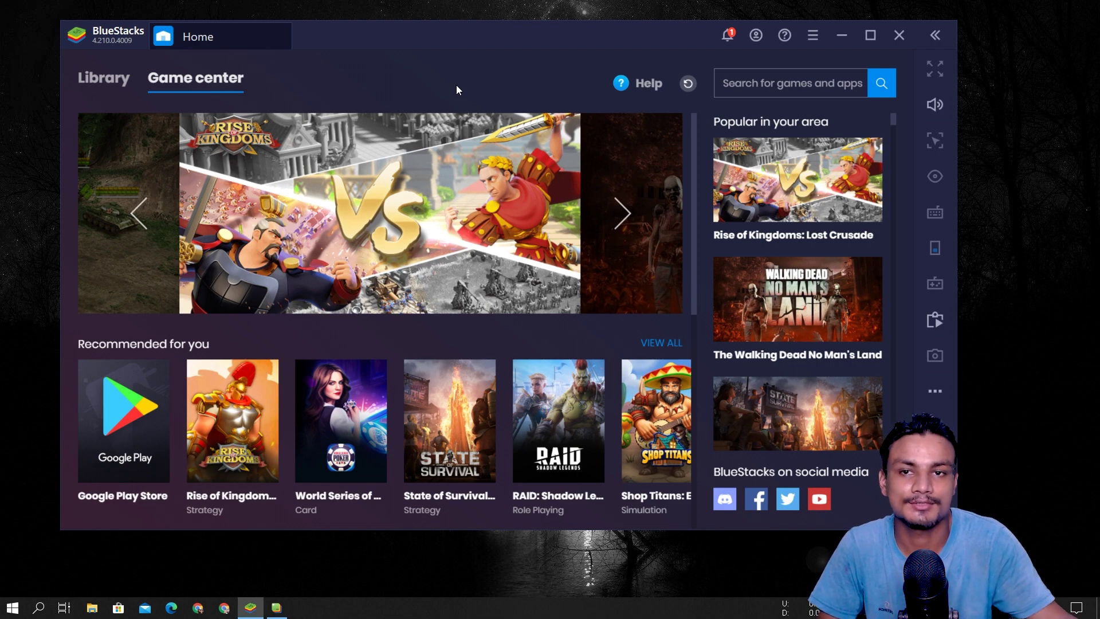
{"action": "left_click", "coordinate": [103, 78]}
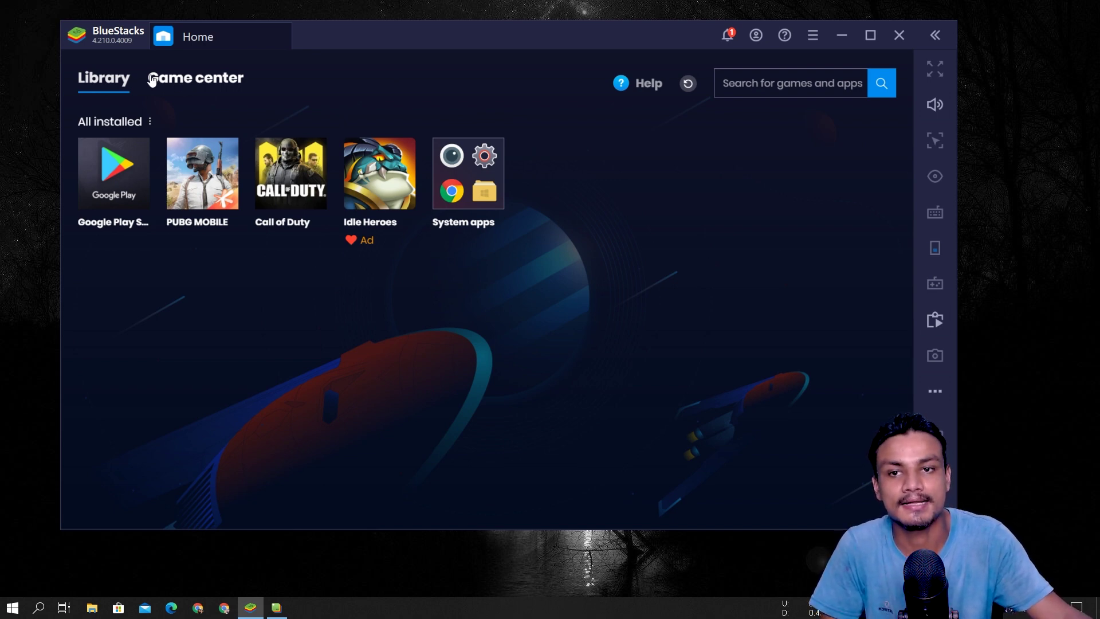
{"action": "left_click", "coordinate": [232, 86]}
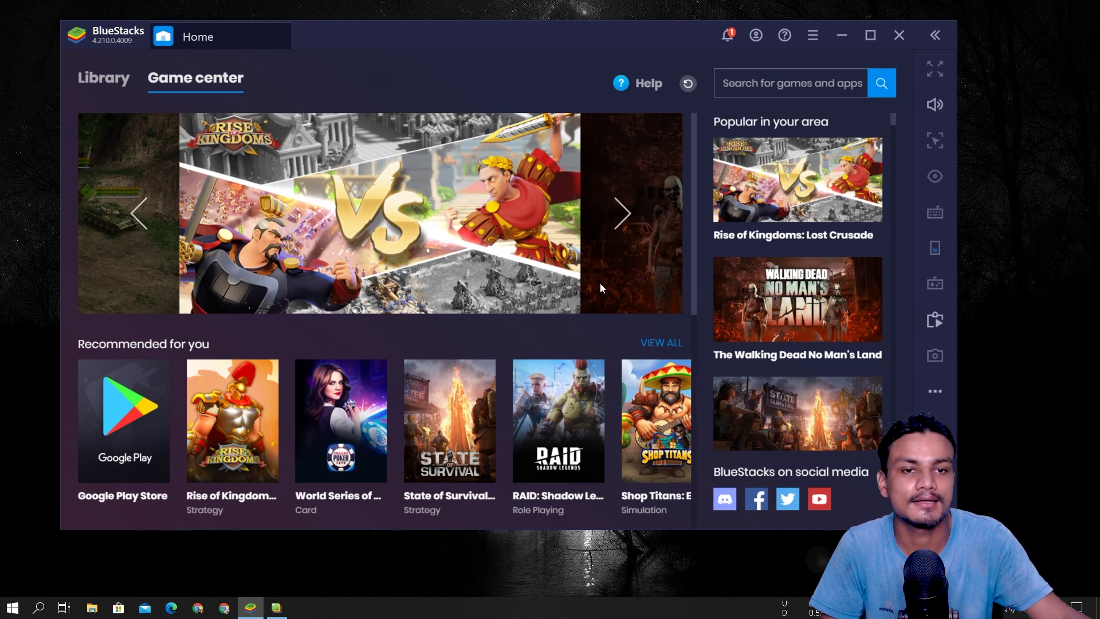
{"action": "scroll", "coordinate": [503, 277], "scroll_direction": "down", "scroll_amount": 6}
{"action": "scroll", "coordinate": [344, 269], "scroll_direction": "up", "scroll_amount": 6}
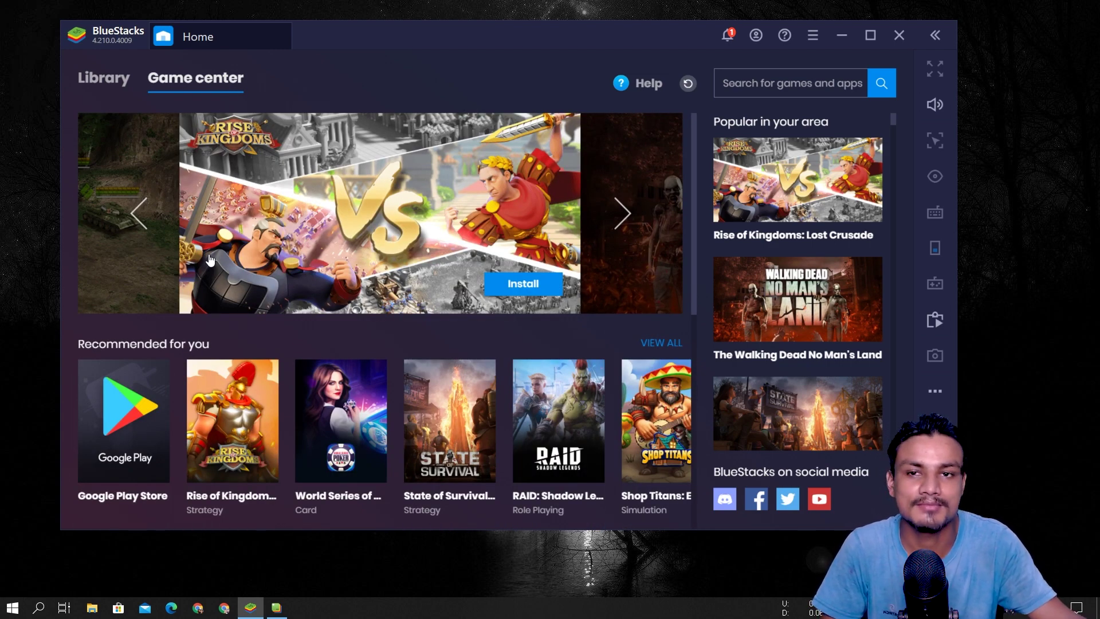
{"action": "left_click", "coordinate": [112, 84]}
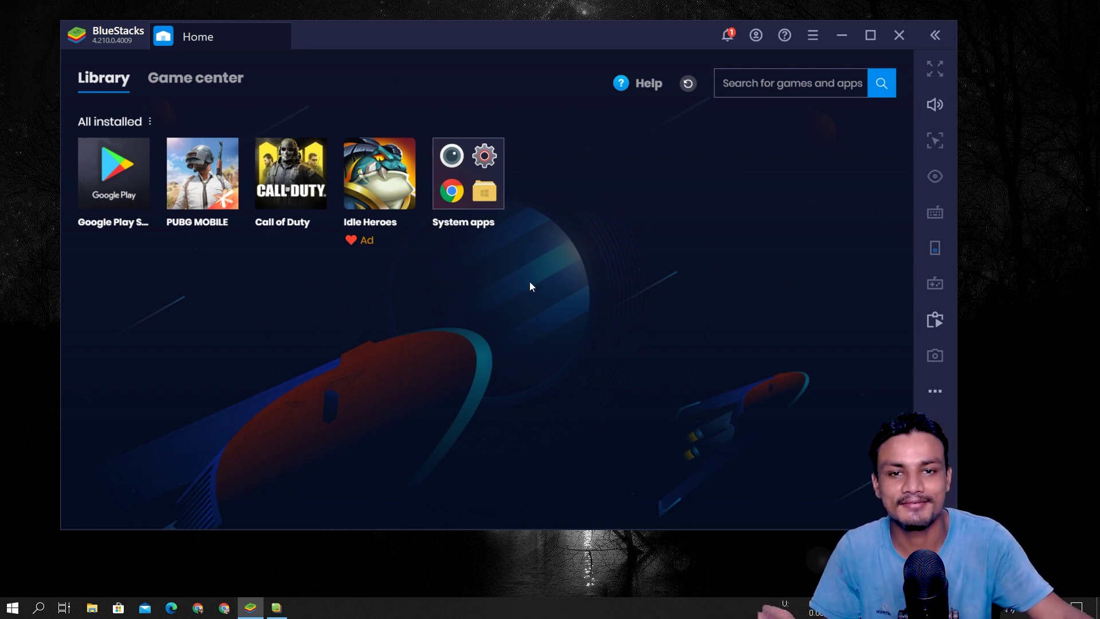
- View the contents of the System apps folder, and check how Google Play Store loads by opening and closing it
{"action": "left_click", "coordinate": [468, 173]}
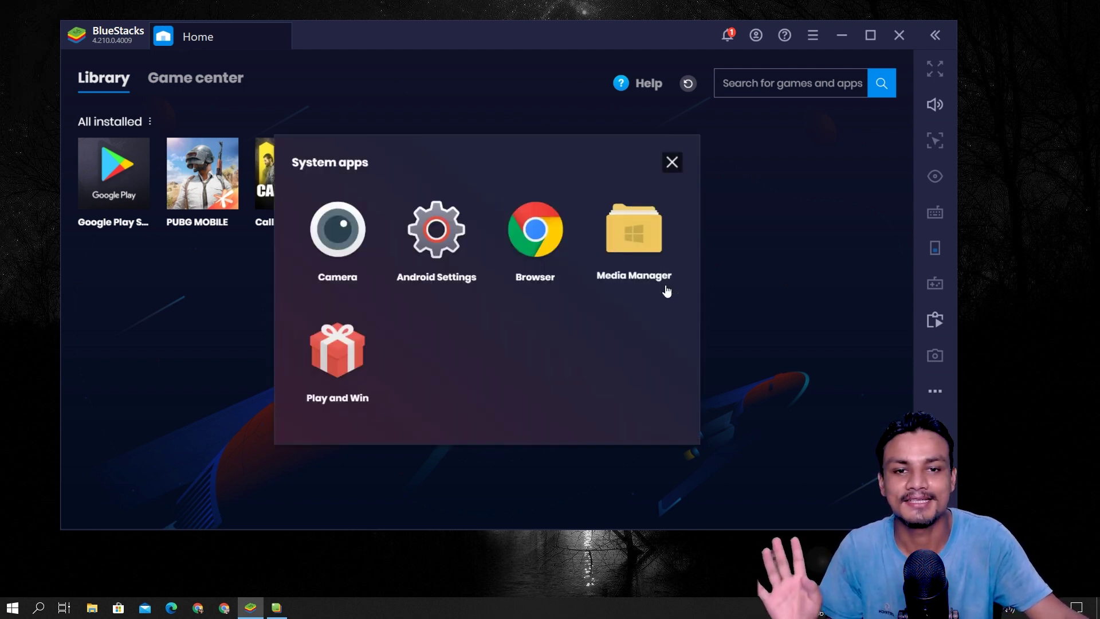
{"action": "left_click", "coordinate": [751, 286]}
{"action": "left_click", "coordinate": [119, 174]}
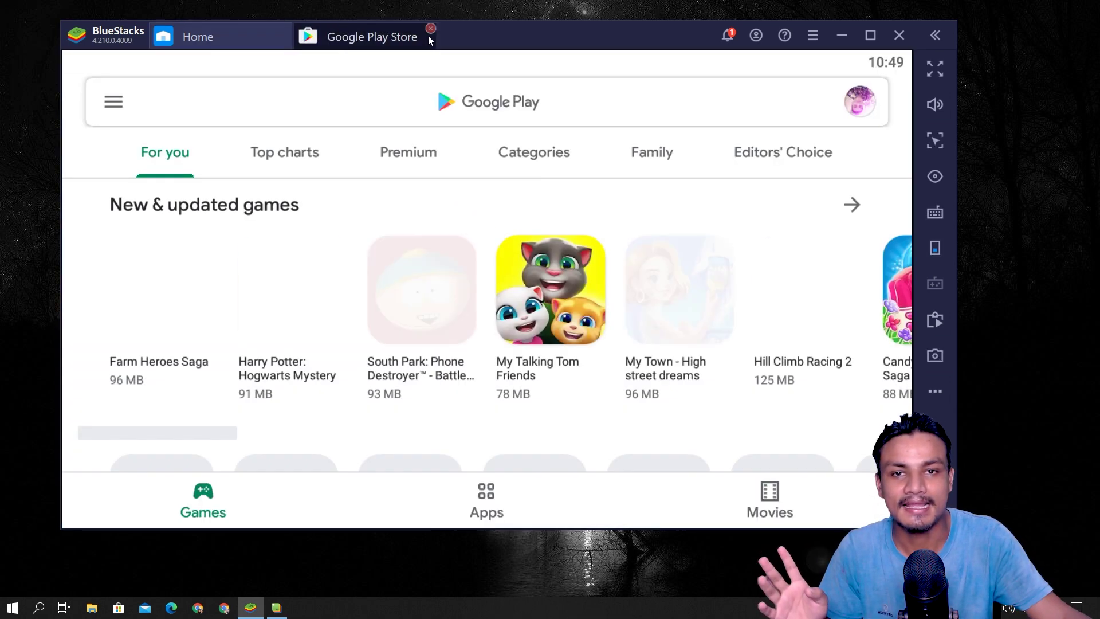
{"action": "left_click", "coordinate": [430, 28]}
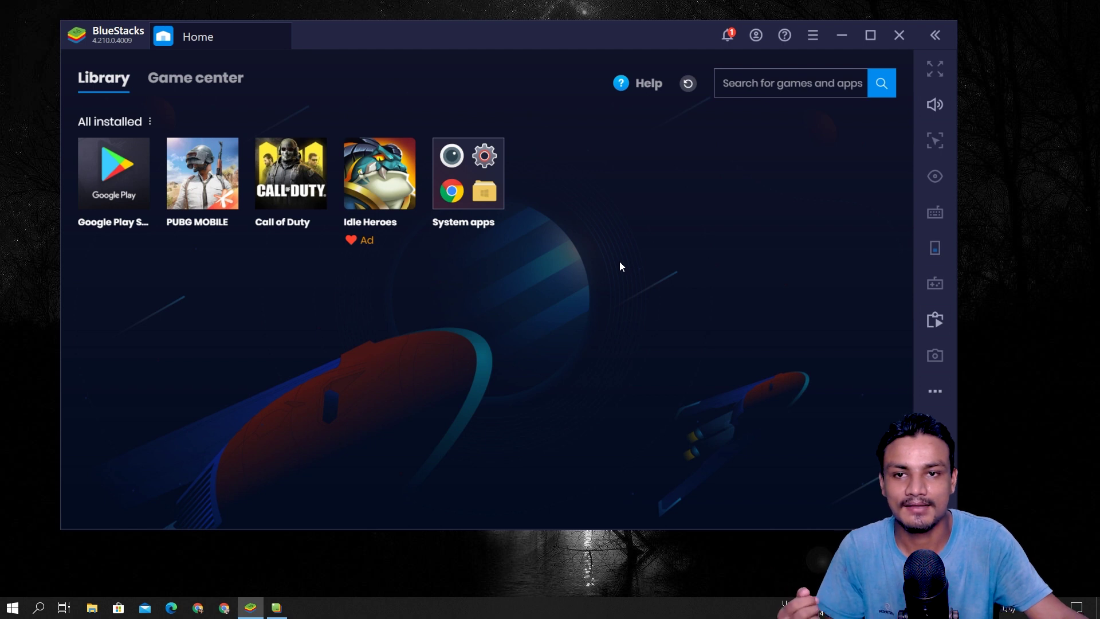
{"action": "left_click", "coordinate": [117, 193]}
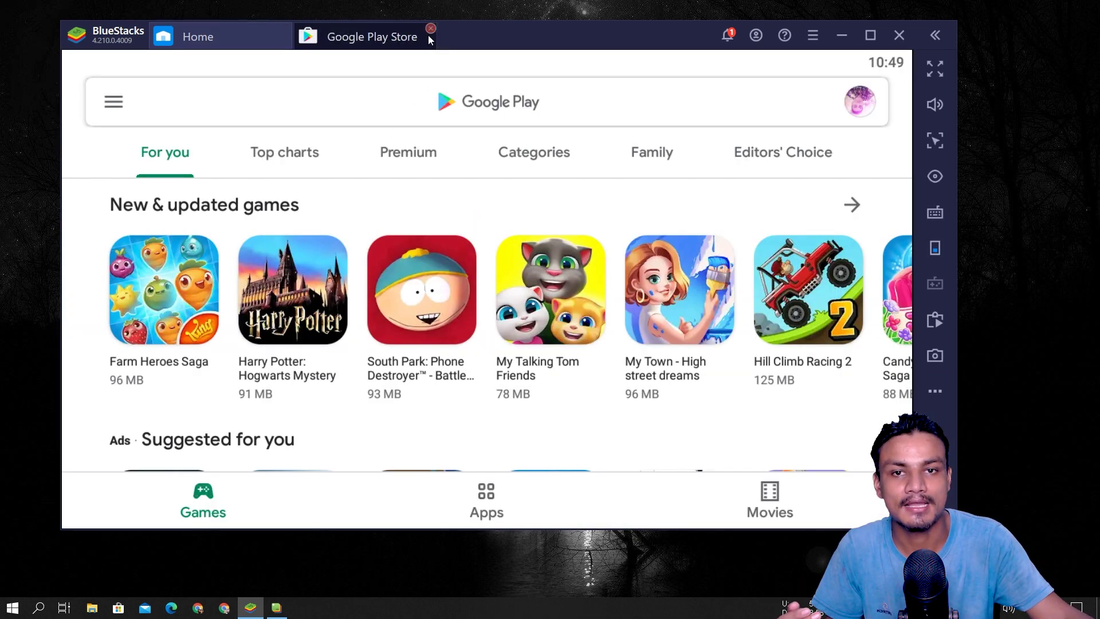
{"action": "left_click", "coordinate": [431, 29]}
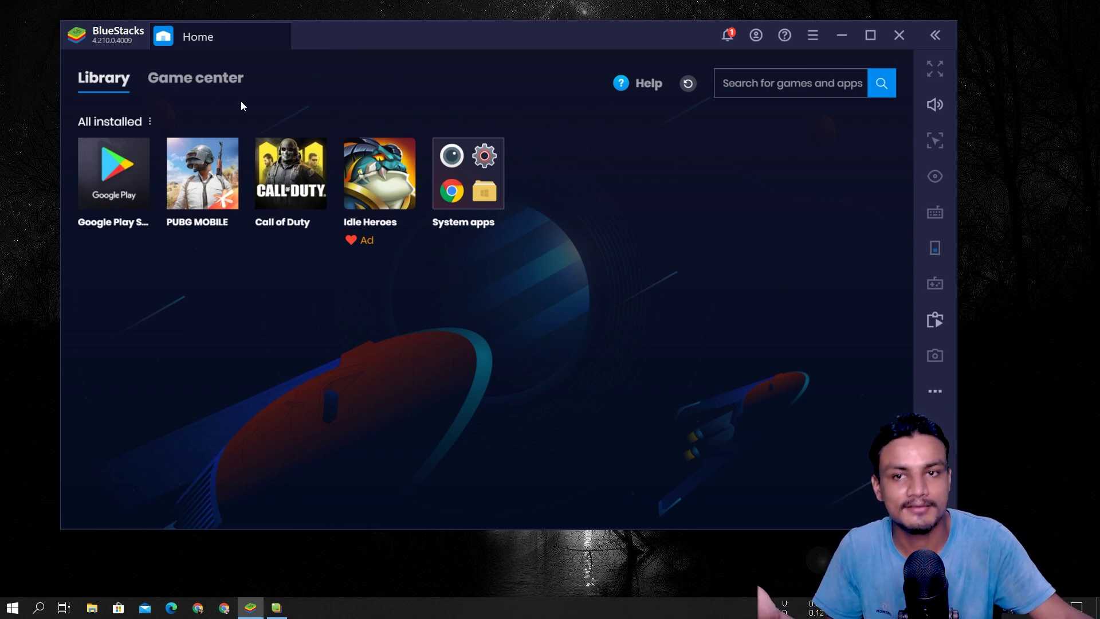
{"action": "left_click", "coordinate": [112, 183]}
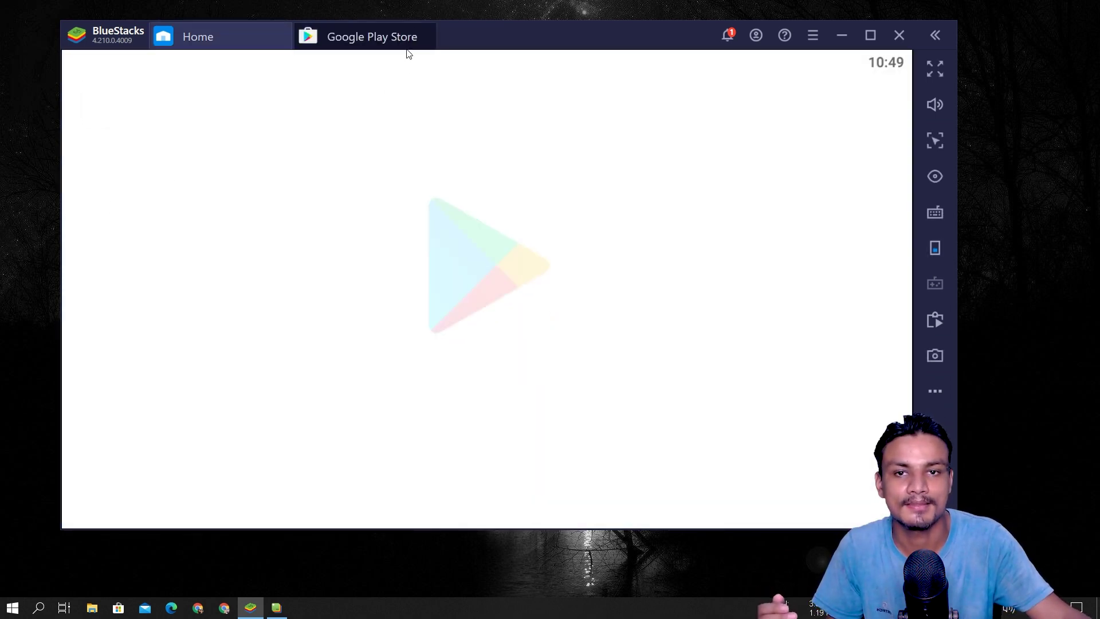
{"action": "left_click", "coordinate": [429, 35]}
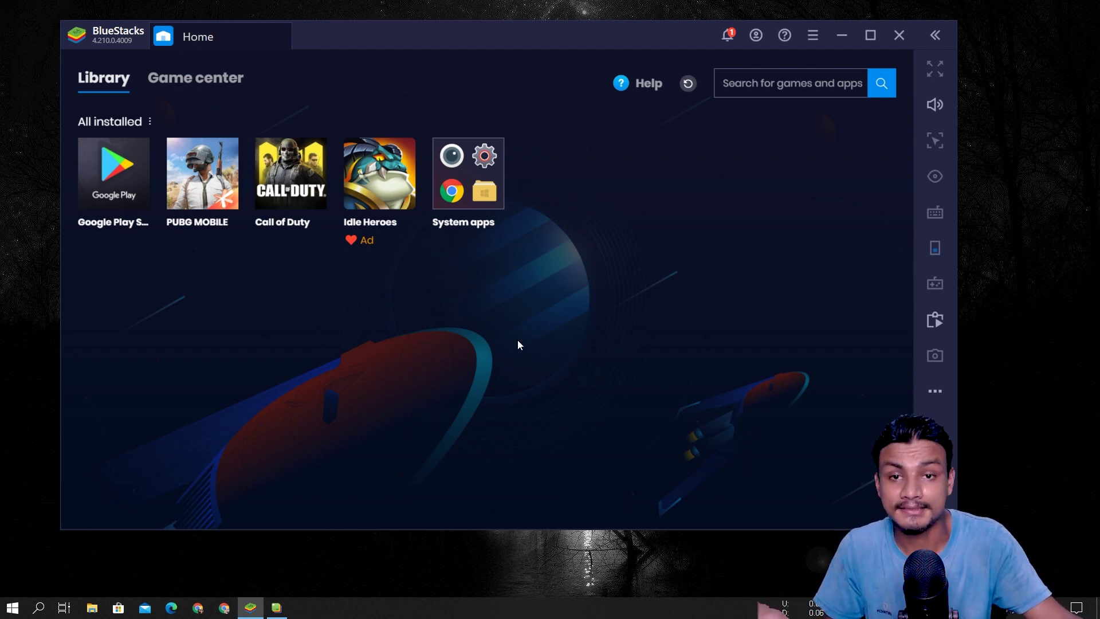
- Open Task Manager and examine the CPU and memory usage of the running BlueStacks processes
{"action": "right_click", "coordinate": [438, 615]}
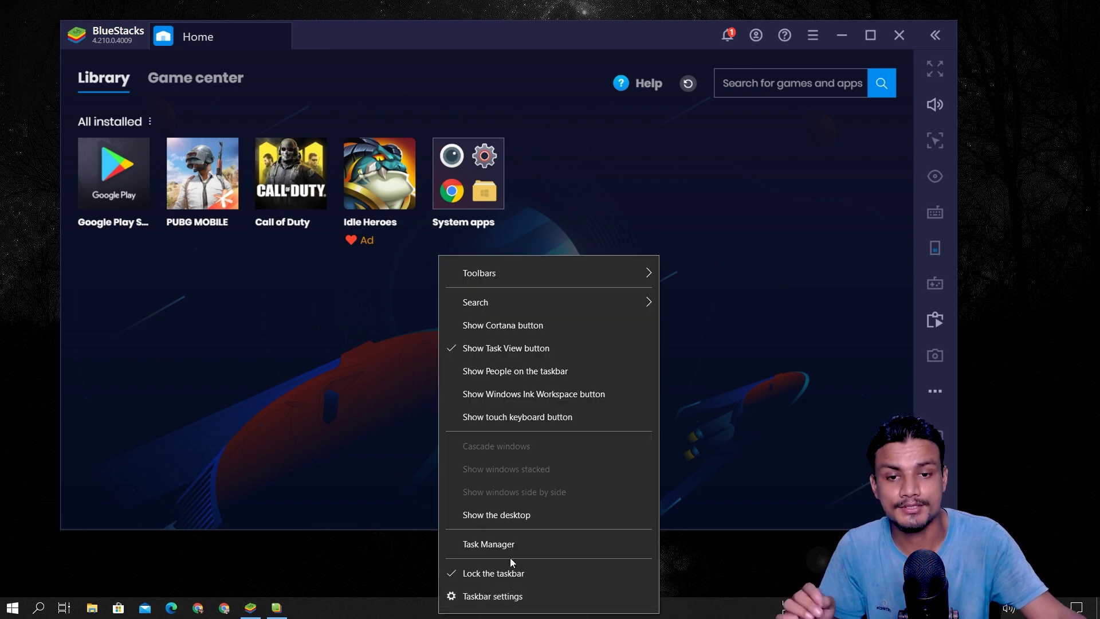
{"action": "left_click", "coordinate": [314, 609]}
{"action": "right_click", "coordinate": [452, 608]}
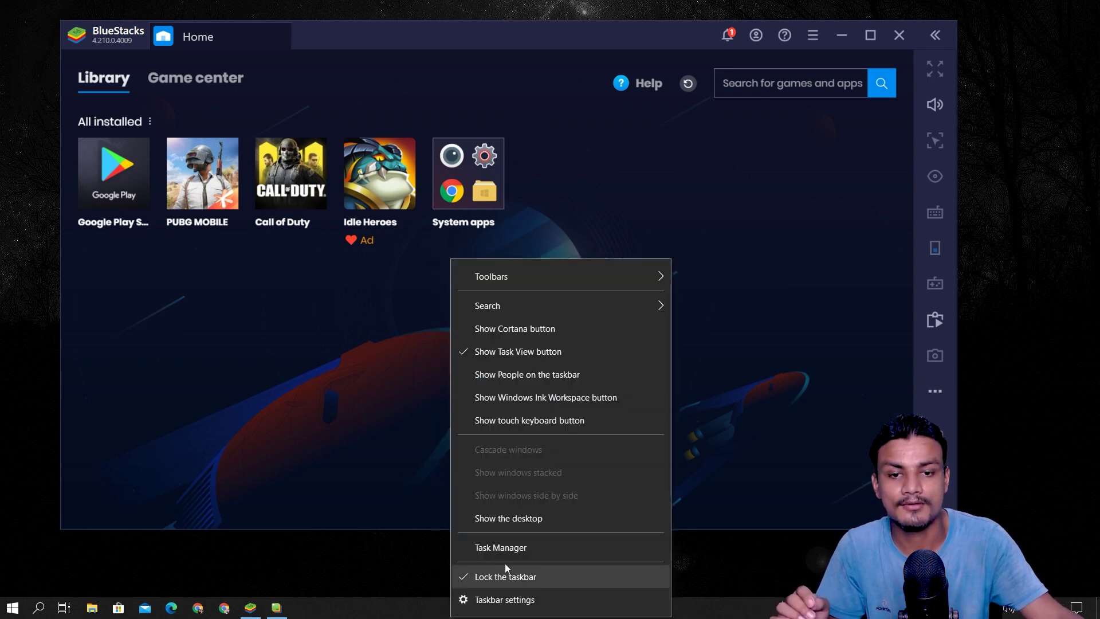
{"action": "left_click", "coordinate": [504, 545]}
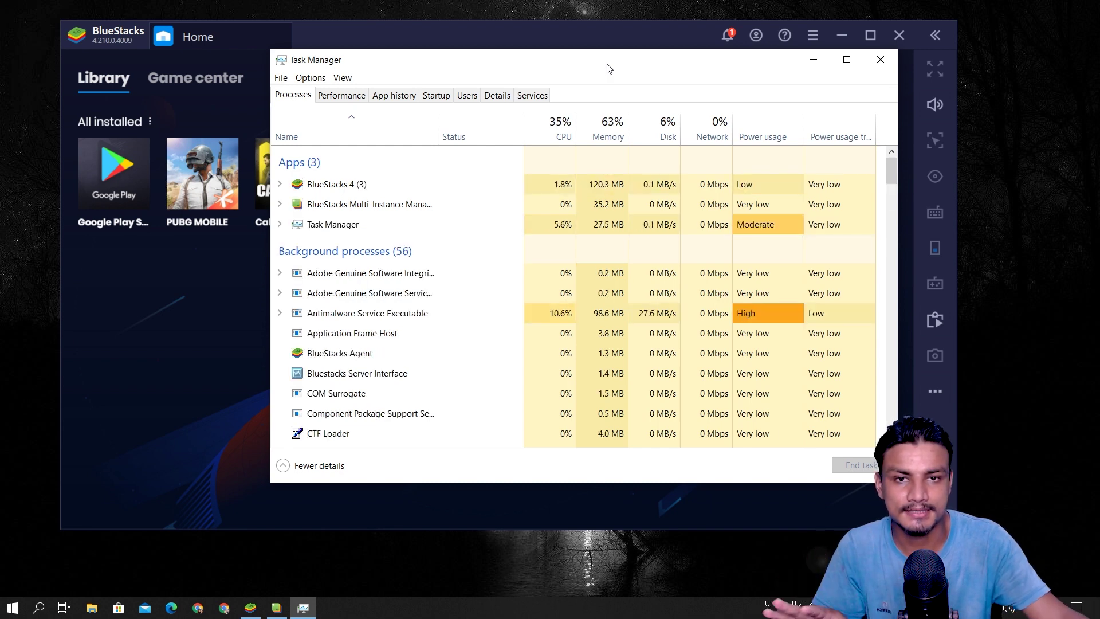
{"action": "left_click_drag", "start_coordinate": [597, 68], "coordinate": [587, 70]}
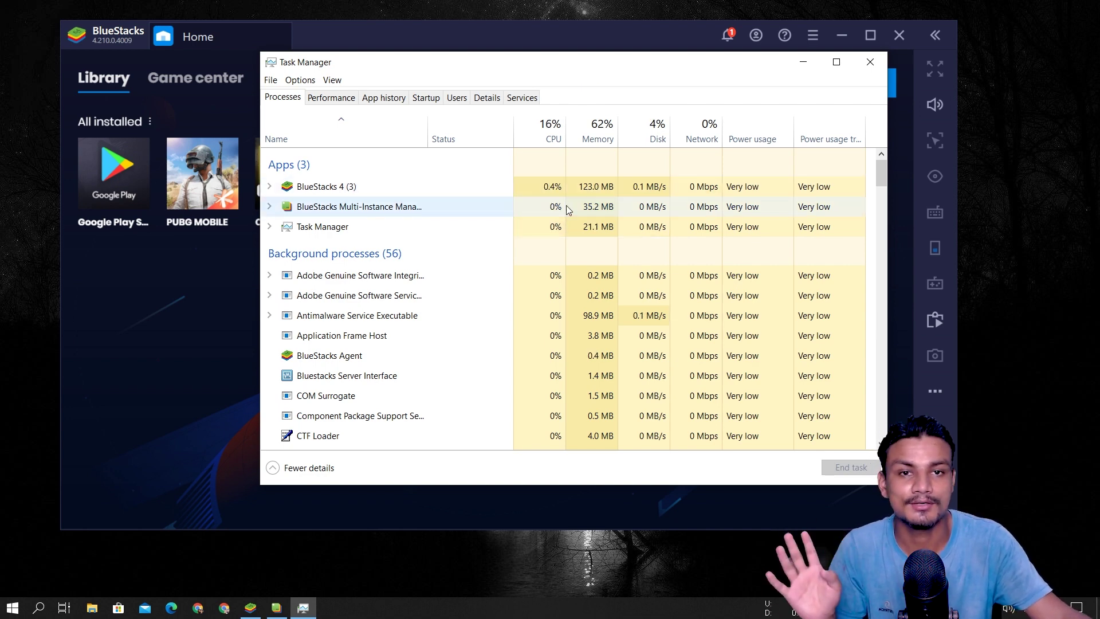
{"action": "left_click", "coordinate": [556, 33]}
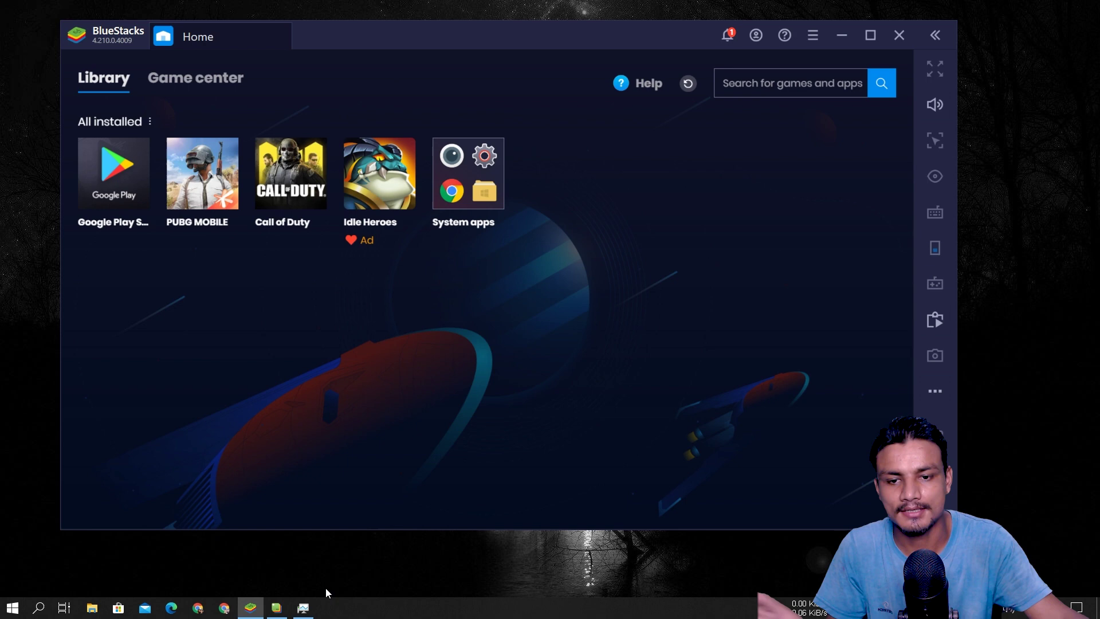
{"action": "left_click", "coordinate": [303, 607]}
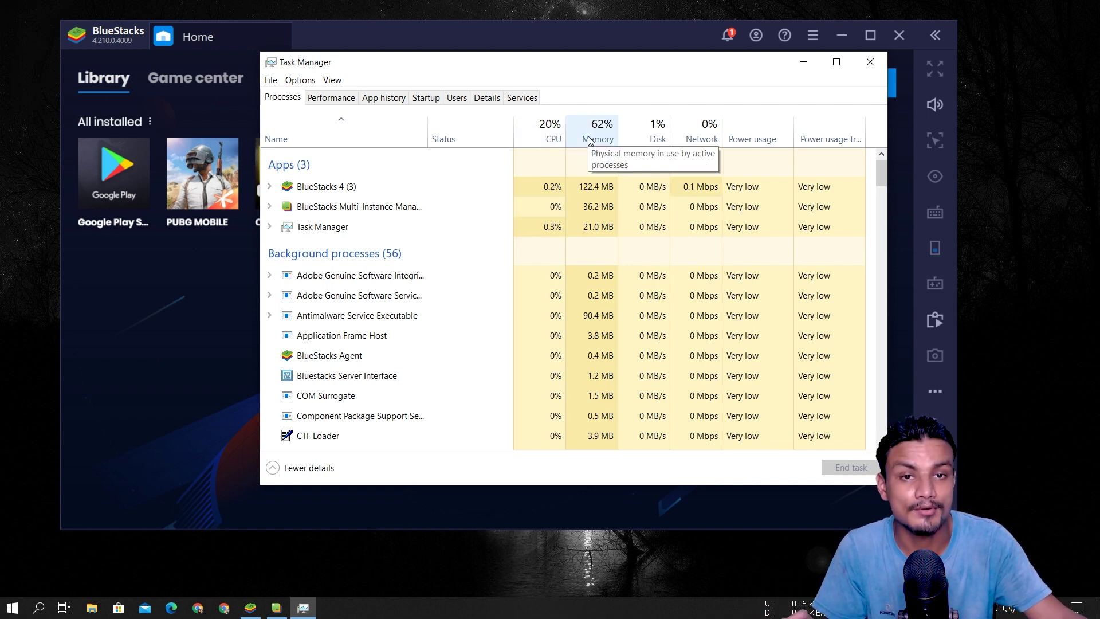
{"action": "scroll", "coordinate": [567, 319], "scroll_direction": "down", "scroll_amount": 1}
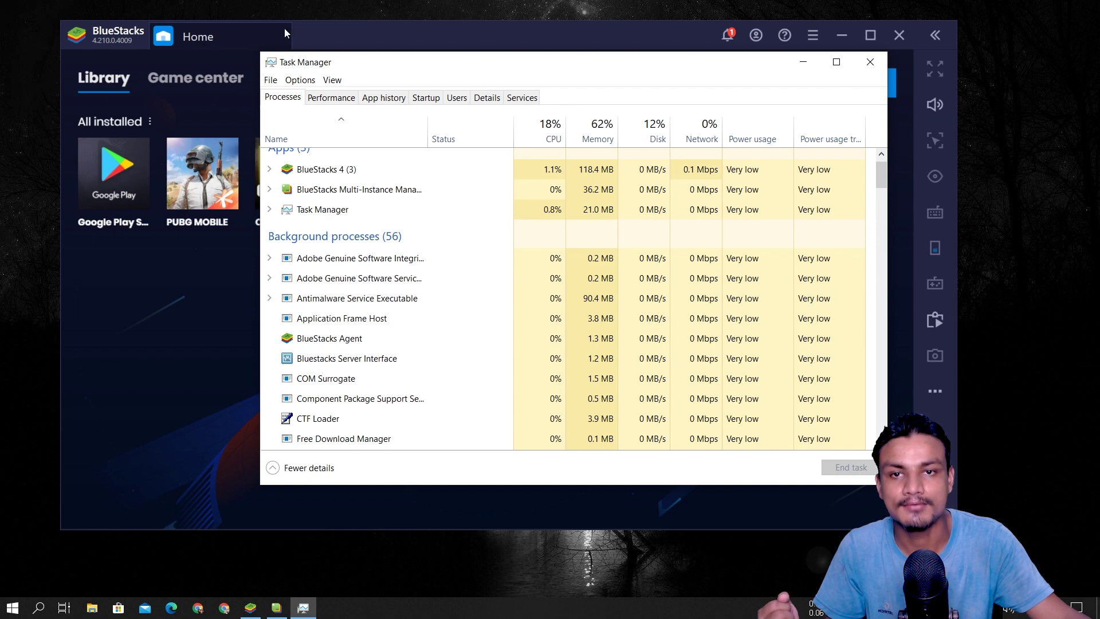
- Switch back to BlueStacks and launch Call of Duty from the Library
{"action": "left_click", "coordinate": [348, 37]}
{"action": "left_click", "coordinate": [291, 173]}
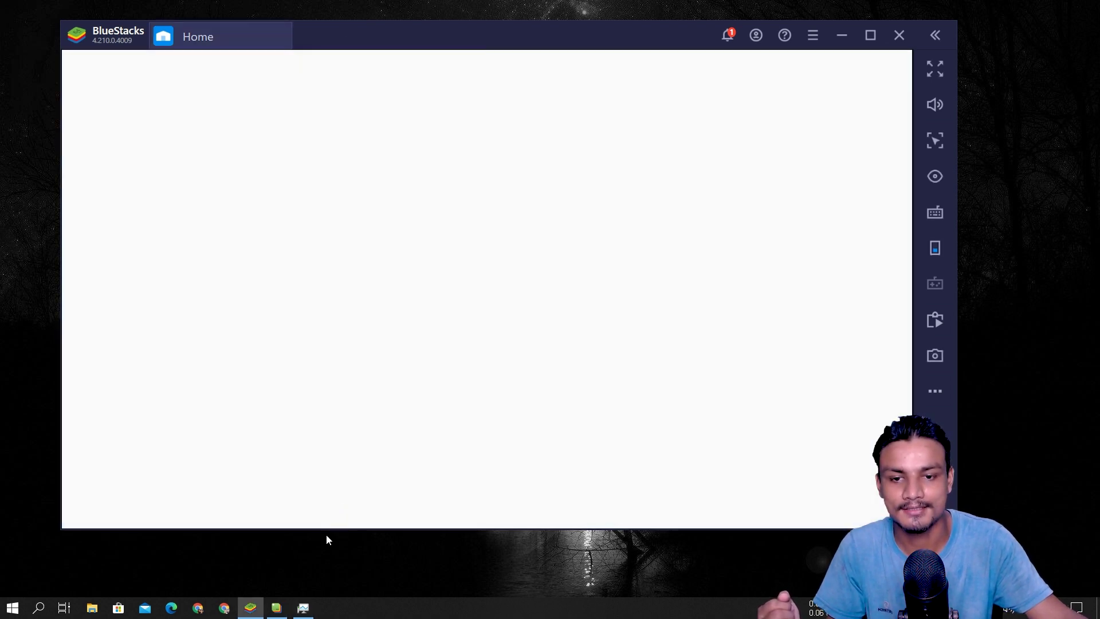
- Check the CPU and memory usage of the BlueStacks 4 processes in Task Manager while the game loads, and return to BlueStacks
{"action": "left_click", "coordinate": [304, 609]}
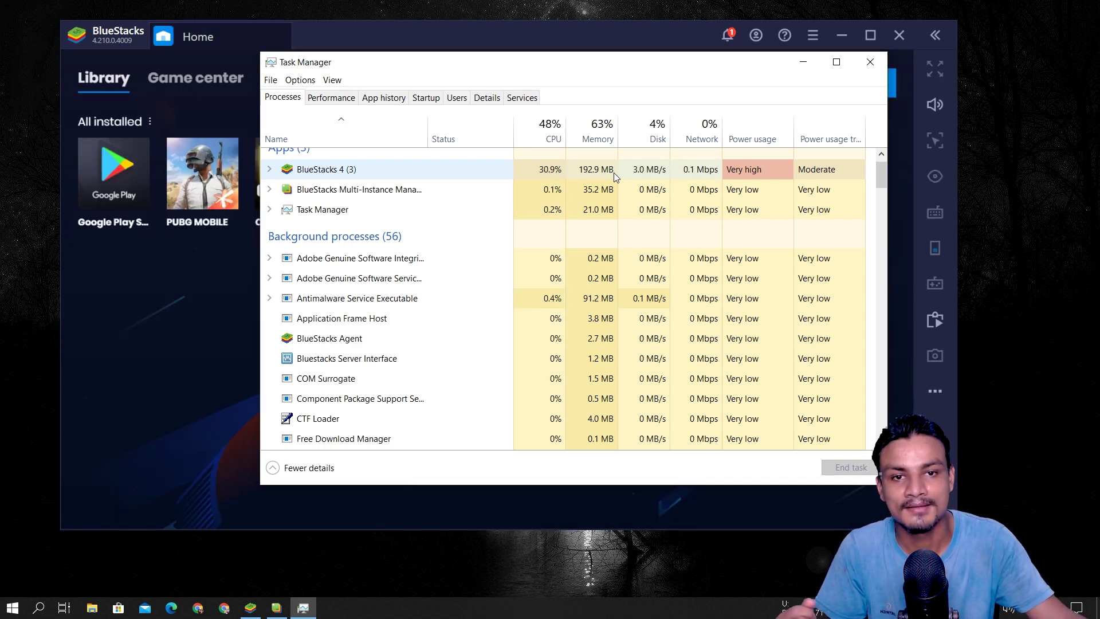
{"action": "left_click", "coordinate": [335, 39]}
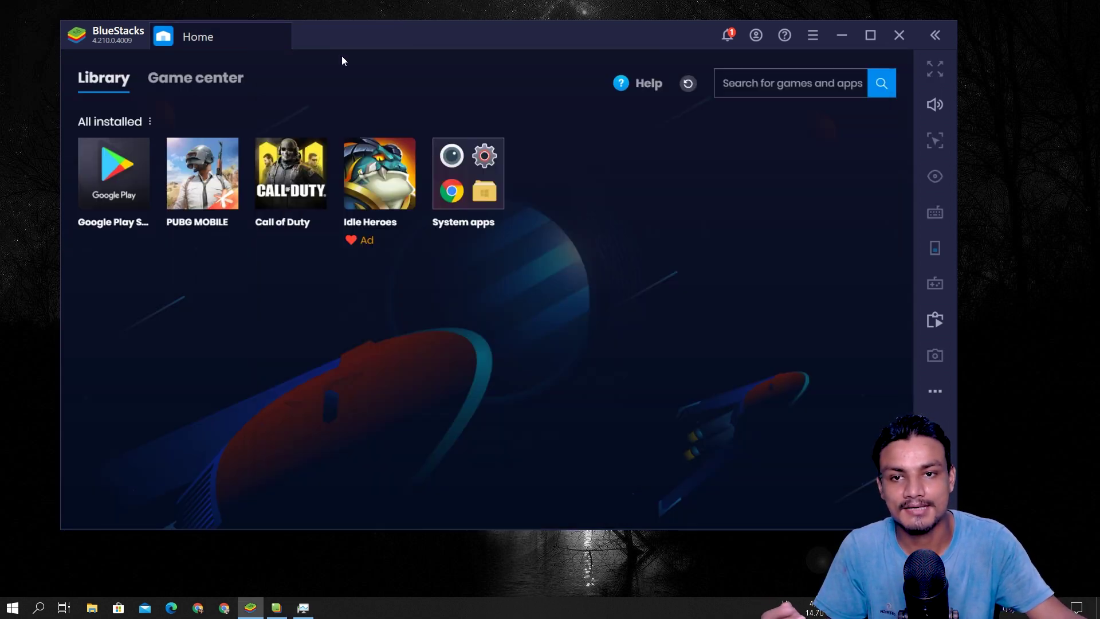
{"action": "key", "text": "alt+Tab"}
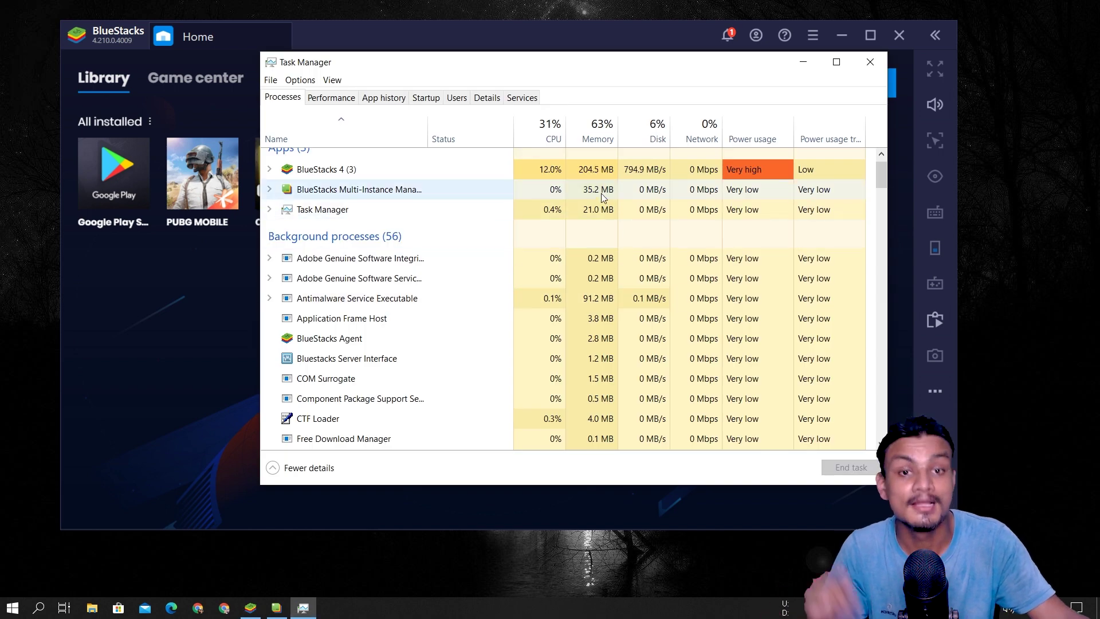
{"action": "left_click", "coordinate": [381, 36]}
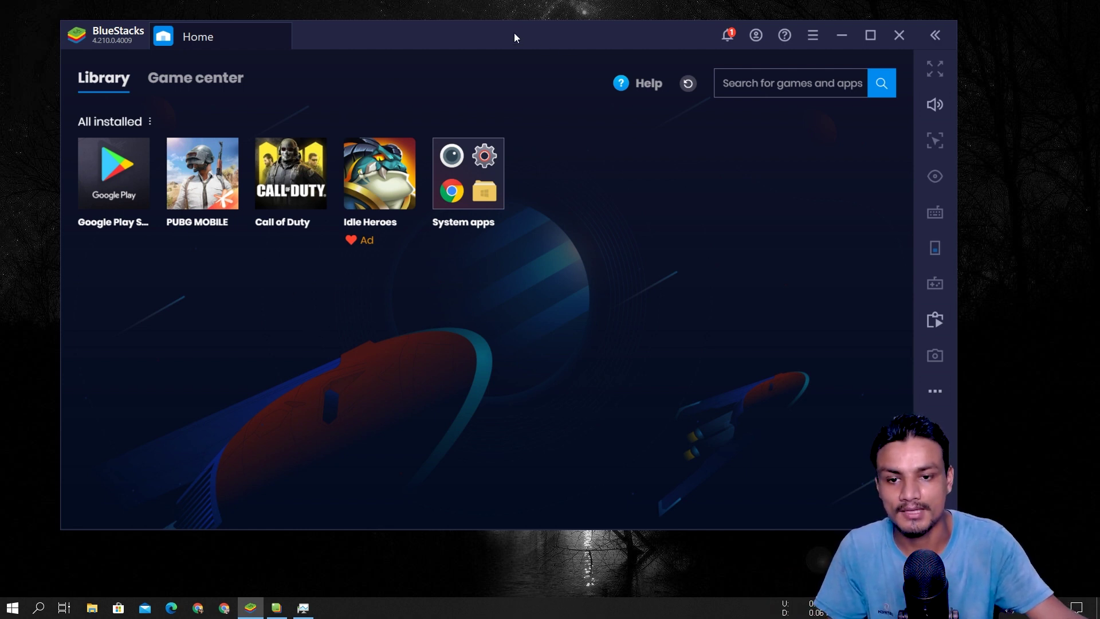
- Switch to the BlueStacks multi-instance manager, view the options for creating a new instance without creating one, and return to the BlueStacks Library
{"action": "left_click", "coordinate": [303, 607]}
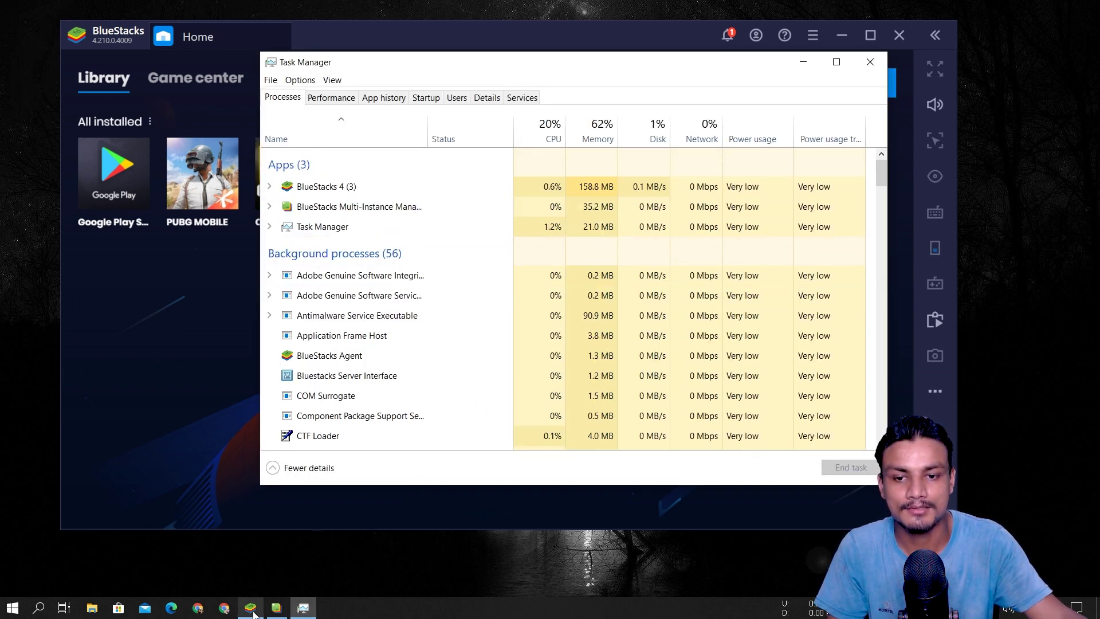
{"action": "left_click", "coordinate": [273, 609]}
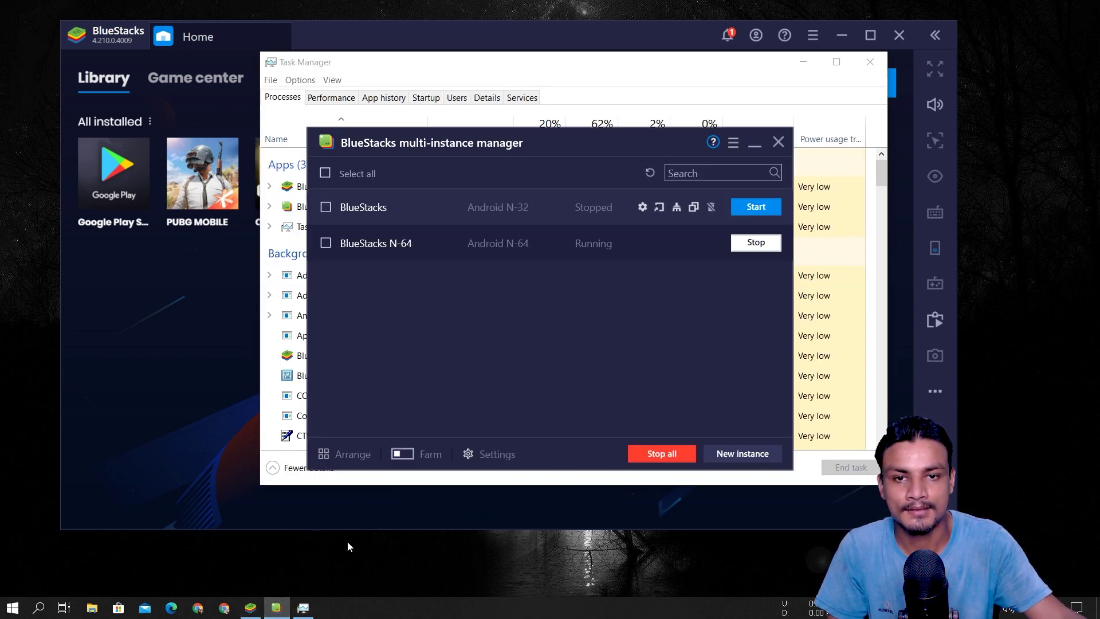
{"action": "left_click", "coordinate": [737, 455]}
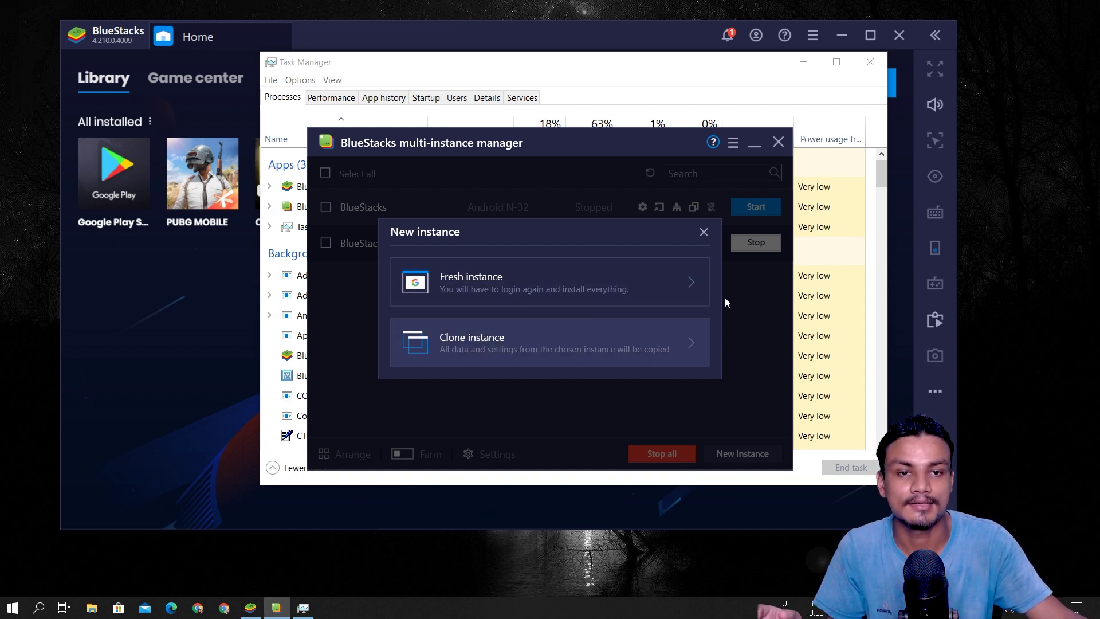
{"action": "left_click", "coordinate": [703, 233]}
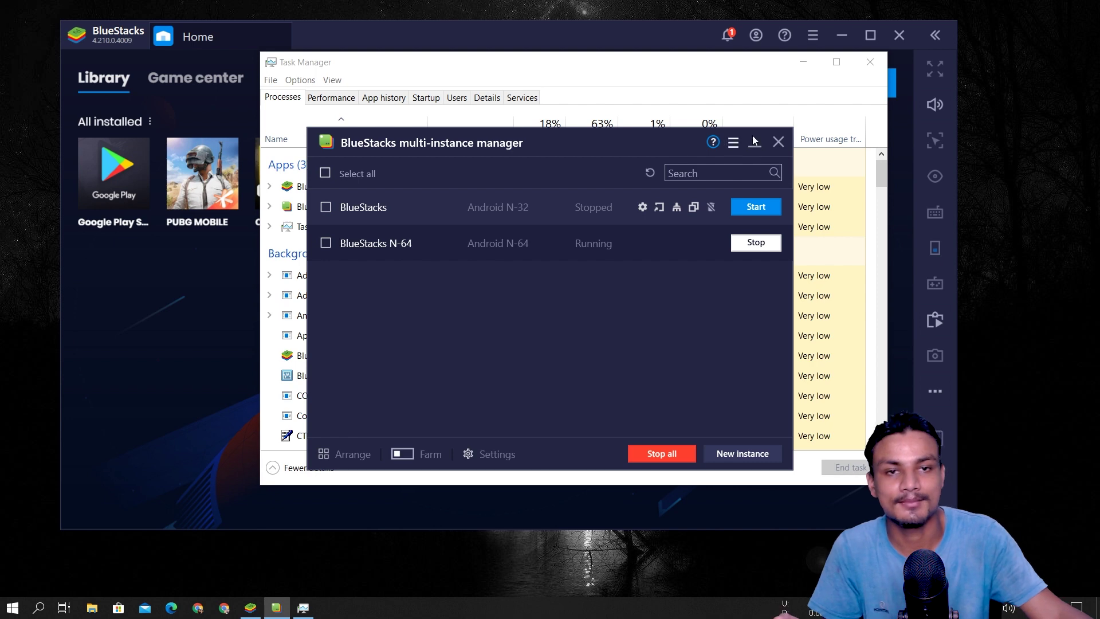
{"action": "left_click", "coordinate": [506, 48]}
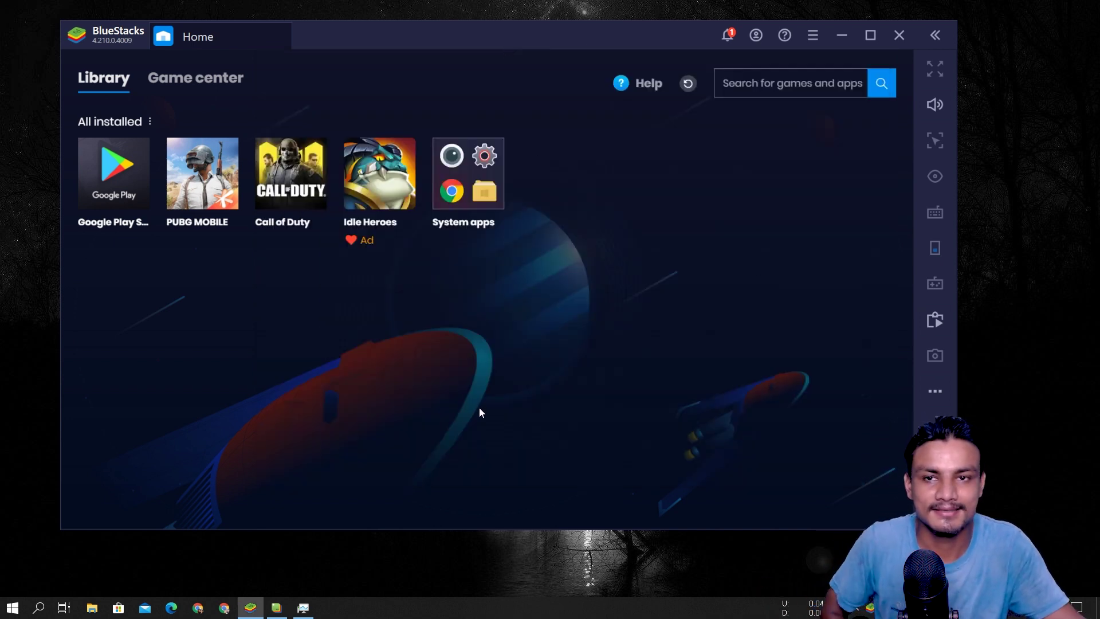
- Recheck the idle resource usage of BlueStacks 4 and the Multi-Instance Manager in Task Manager, and minimize Task Manager
{"action": "left_click", "coordinate": [303, 607]}
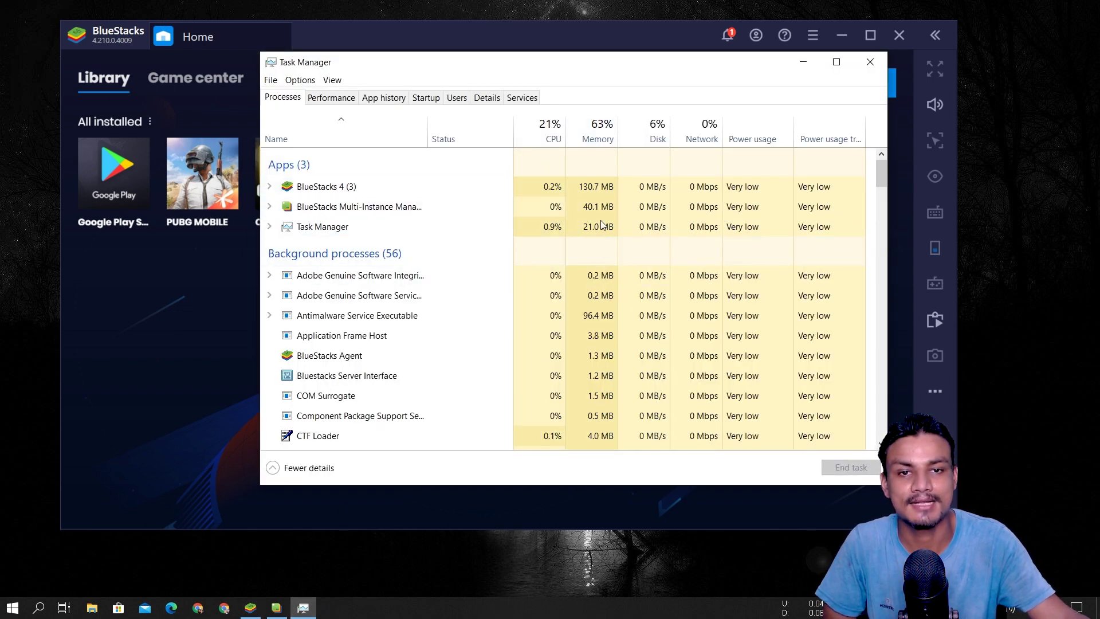
{"action": "left_click", "coordinate": [346, 49]}
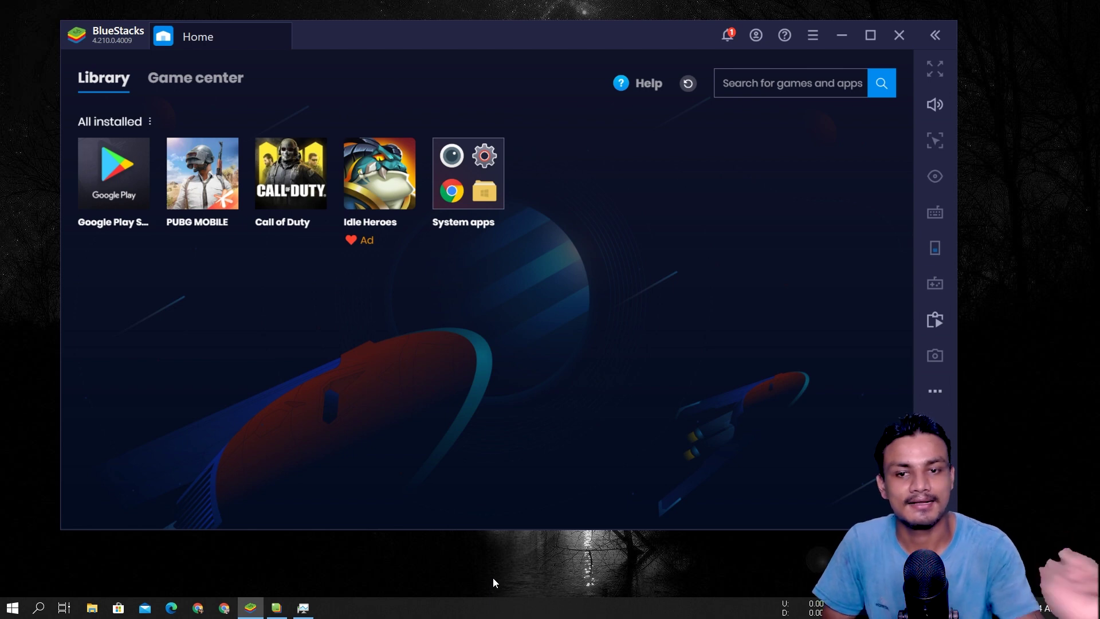
{"action": "left_click", "coordinate": [303, 607]}
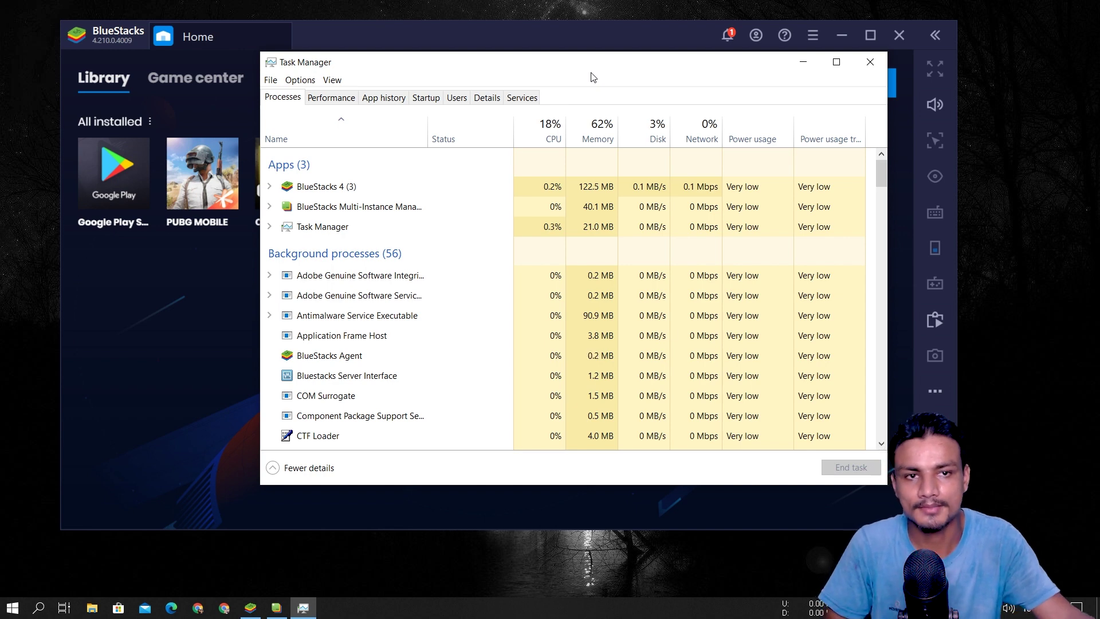
{"action": "left_click", "coordinate": [803, 62]}
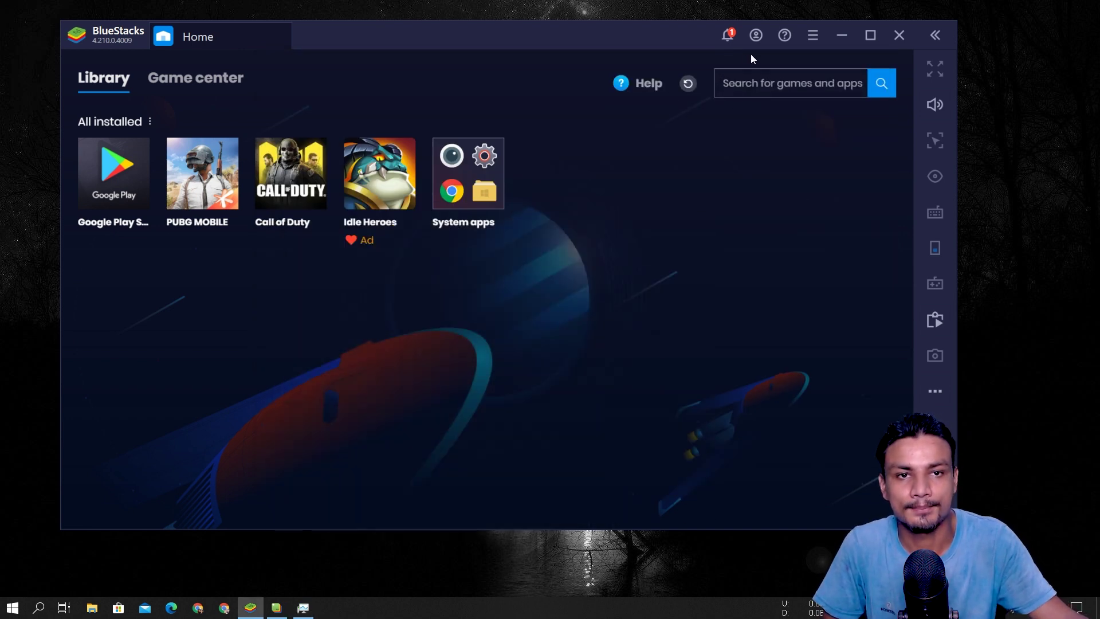
{"action": "left_click", "coordinate": [812, 40]}
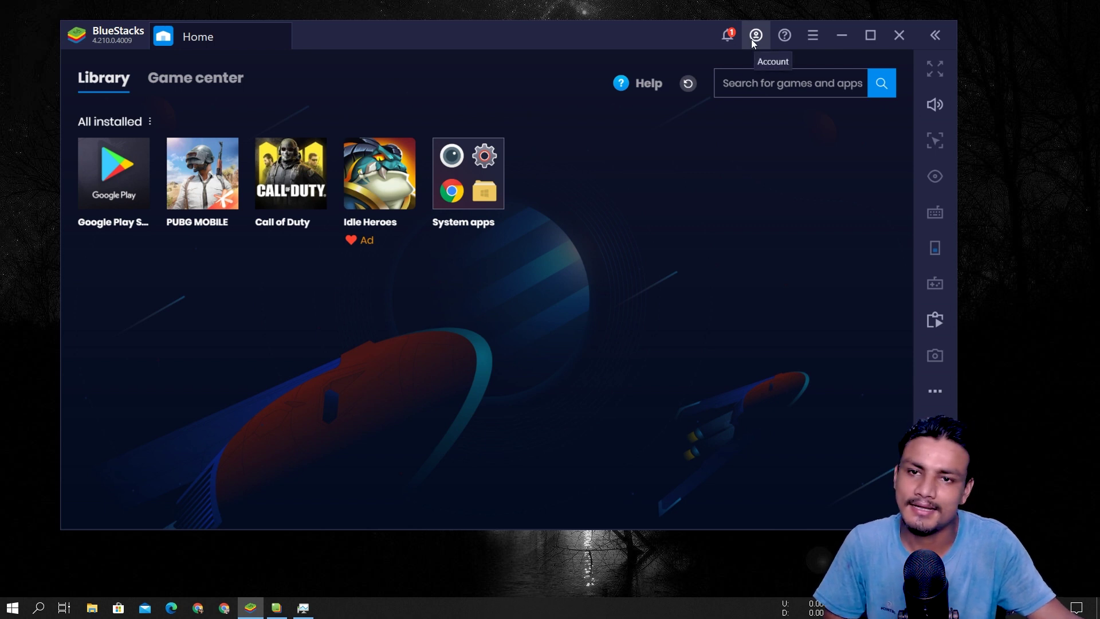
{"action": "left_click_drag", "start_coordinate": [497, 43], "coordinate": [493, 43]}
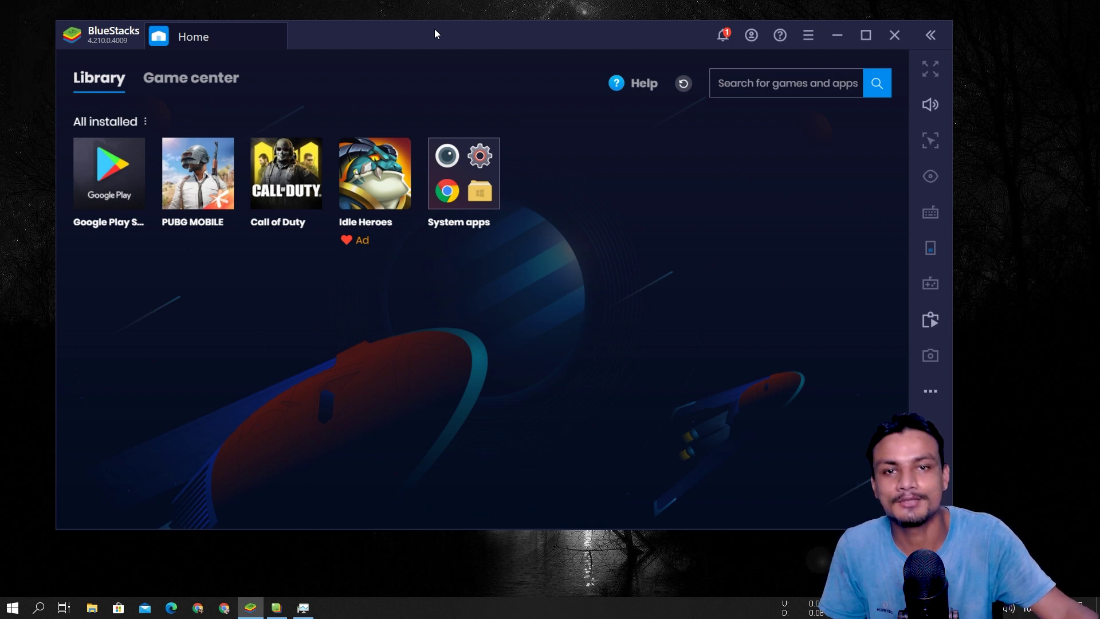
{"action": "mouse_move", "coordinate": [434, 28]}
{"action": "left_mouse_down"}
{"action": "mouse_move", "coordinate": [472, 60]}
{"action": "mouse_move", "coordinate": [450, 23]}
{"action": "mouse_move", "coordinate": [433, 37]}
{"action": "mouse_move", "coordinate": [443, 41]}
{"action": "left_mouse_up"}
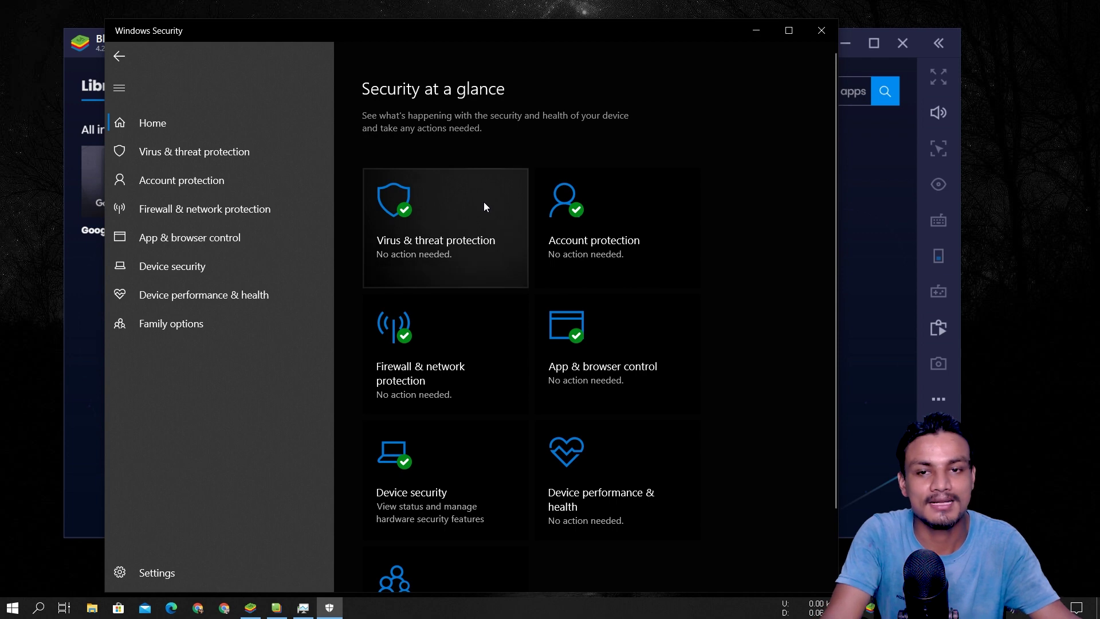
- Examine the action options for the App:NoxPlayer_BundleInstaller threat under Virus & threat protection in Windows Security, and close Windows Security
{"action": "left_click", "coordinate": [463, 232]}
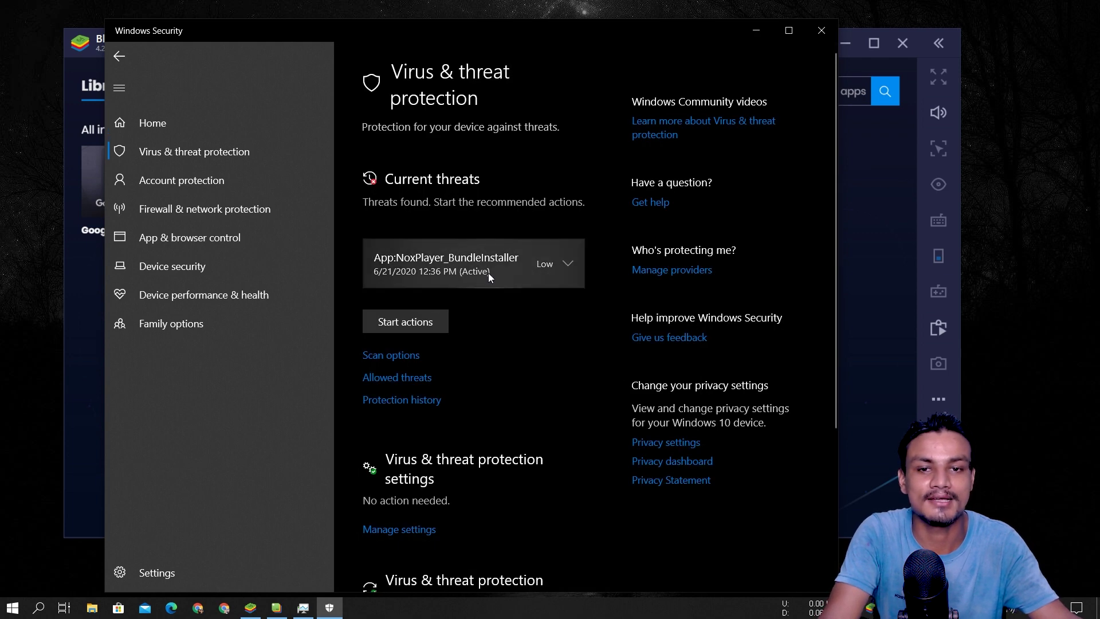
{"action": "left_click", "coordinate": [488, 273]}
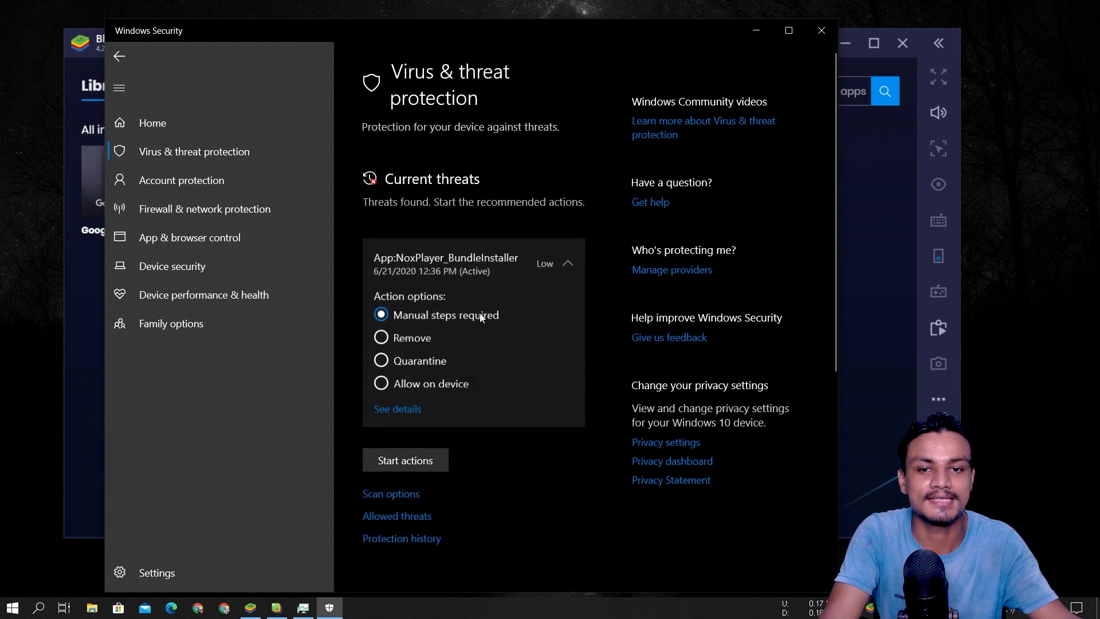
{"action": "left_click", "coordinate": [821, 31]}
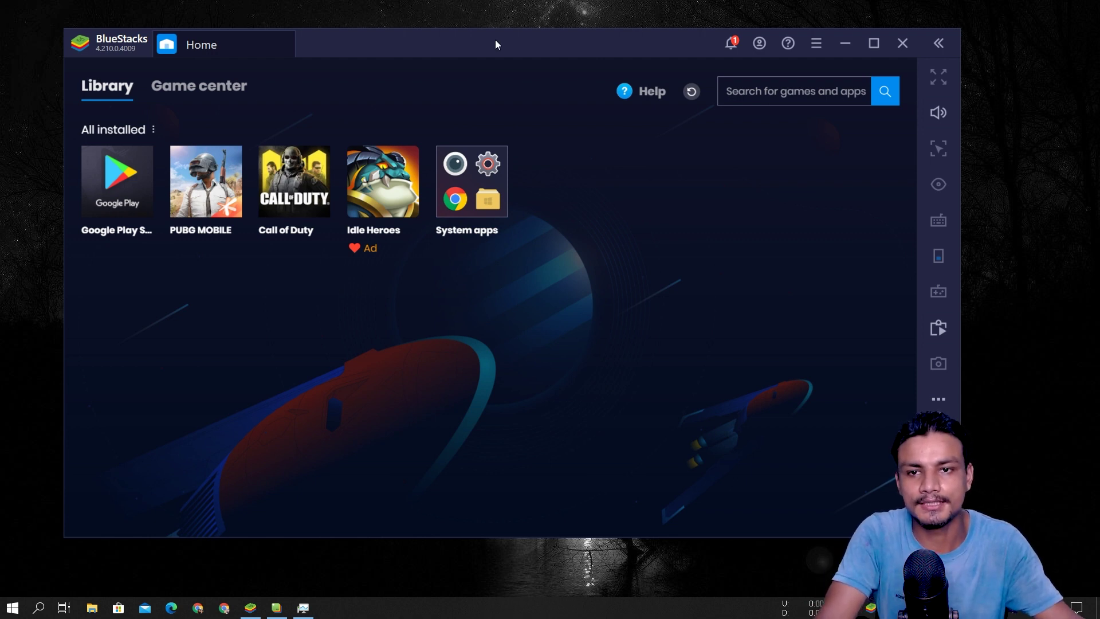
{"action": "mouse_move", "coordinate": [495, 44]}
{"action": "left_mouse_down"}
{"action": "mouse_move", "coordinate": [432, 47]}
{"action": "mouse_move", "coordinate": [504, 46]}
{"action": "left_mouse_up"}
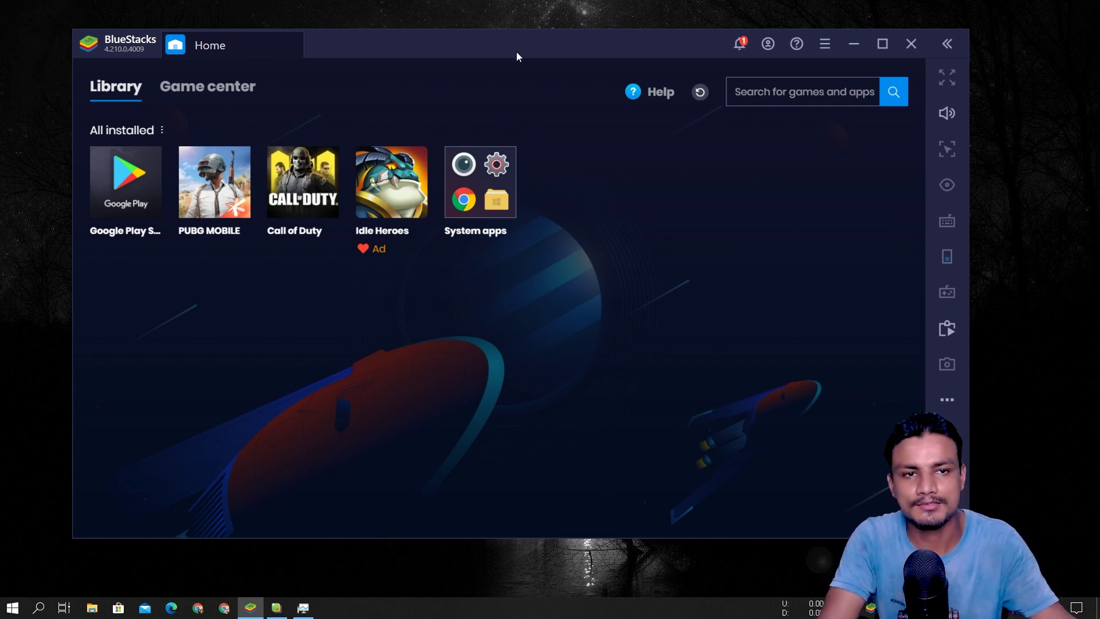
{"action": "left_click", "coordinate": [824, 44]}
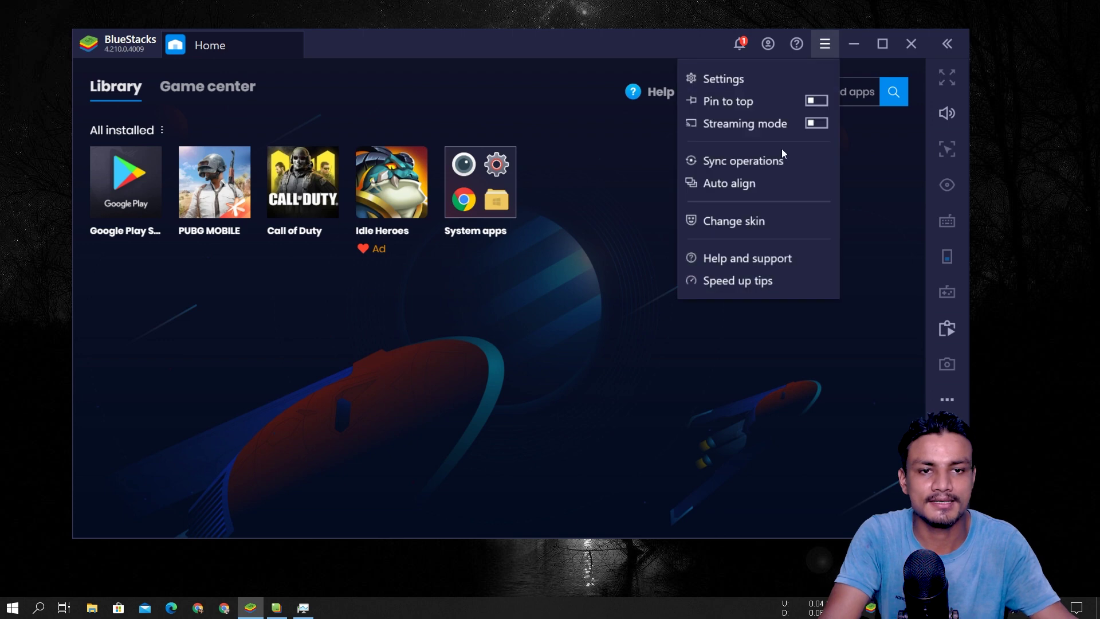
{"action": "left_click", "coordinate": [545, 88]}
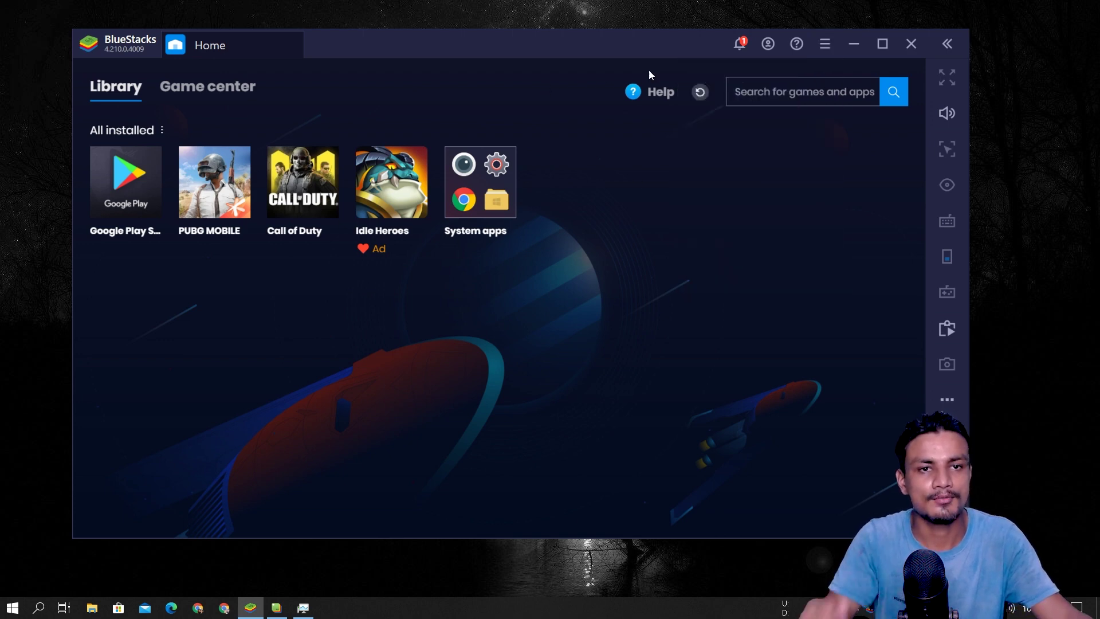
{"action": "left_click", "coordinate": [825, 45]}
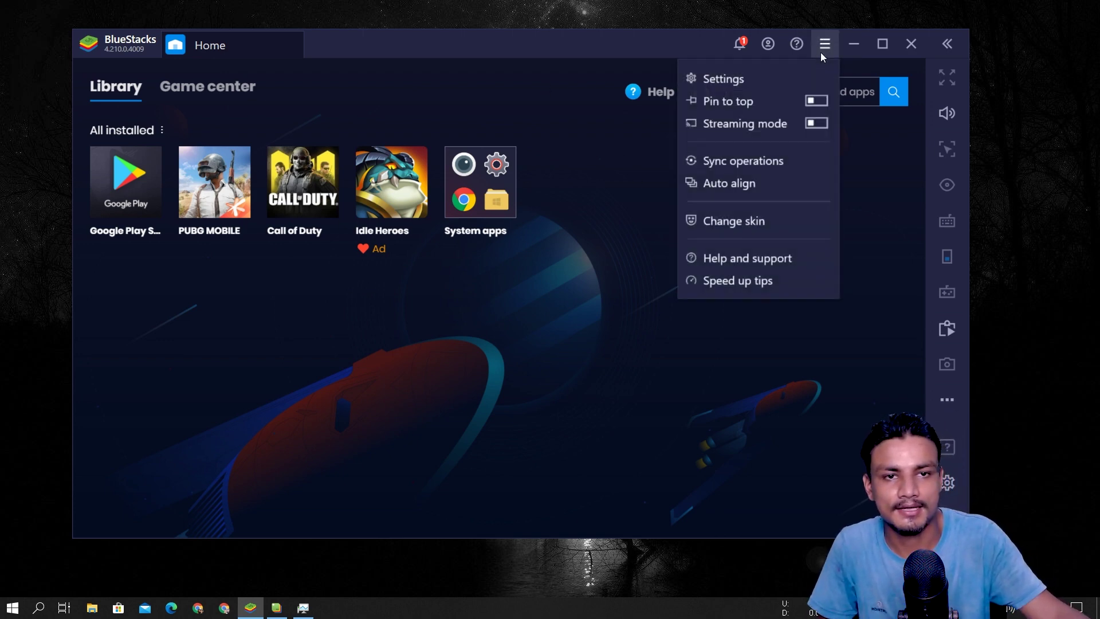
{"action": "left_click", "coordinate": [611, 51]}
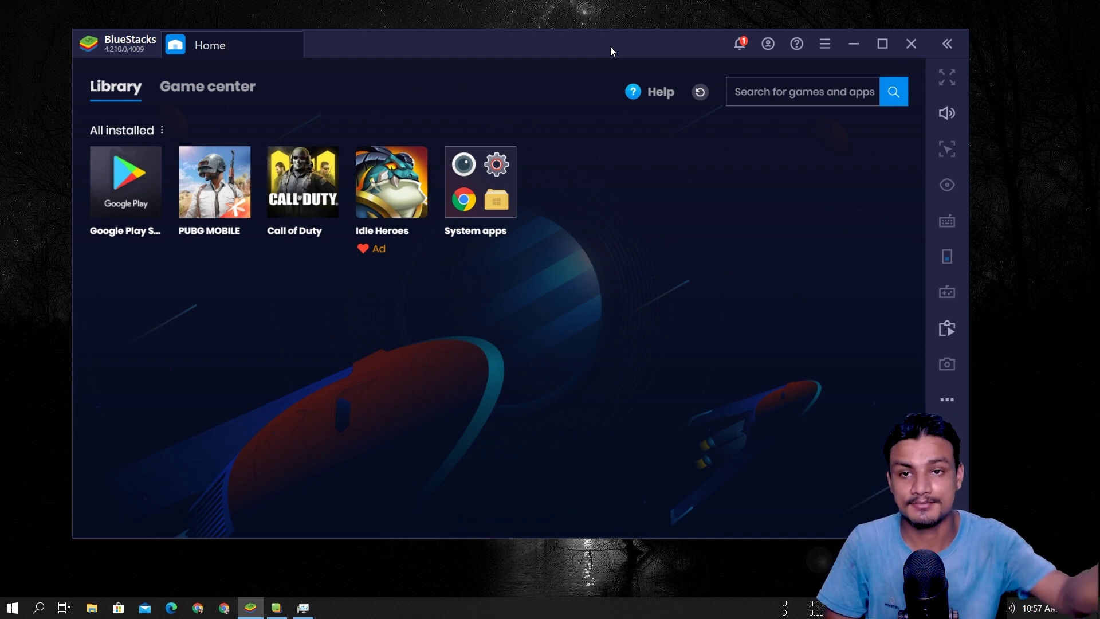